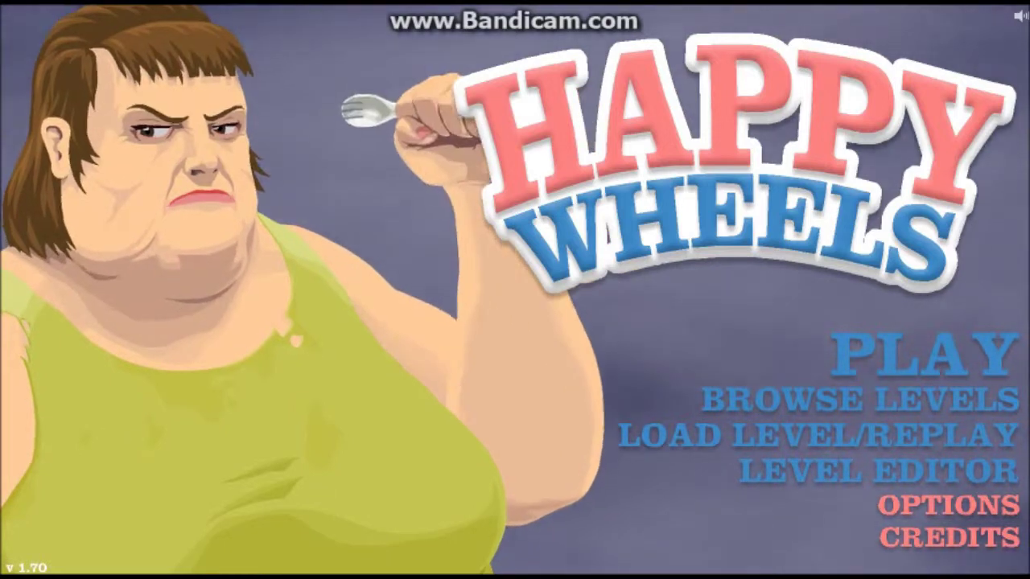
Review the keyboard control settings in Options, then return to the main menu
click(931, 505)
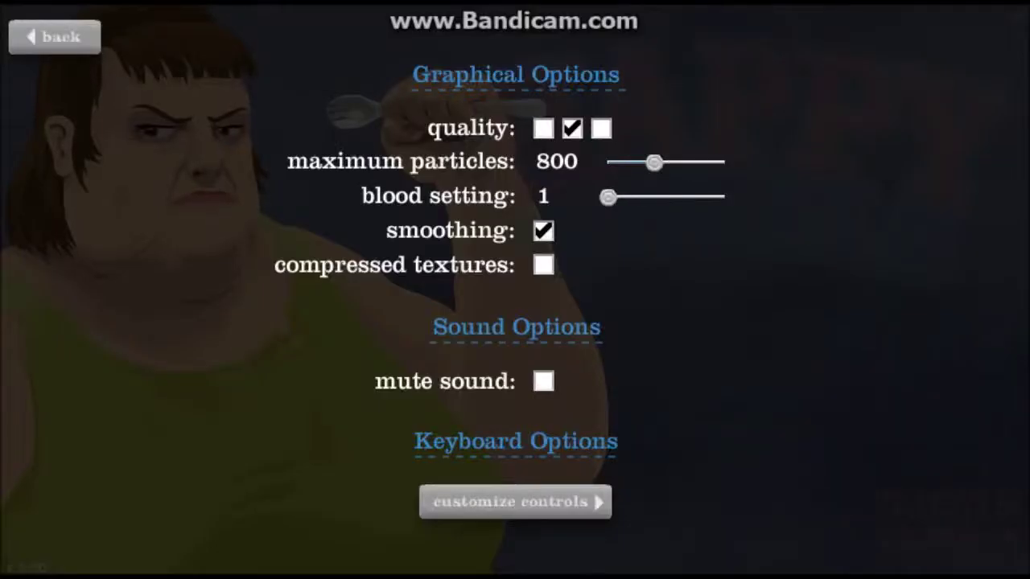
click(515, 501)
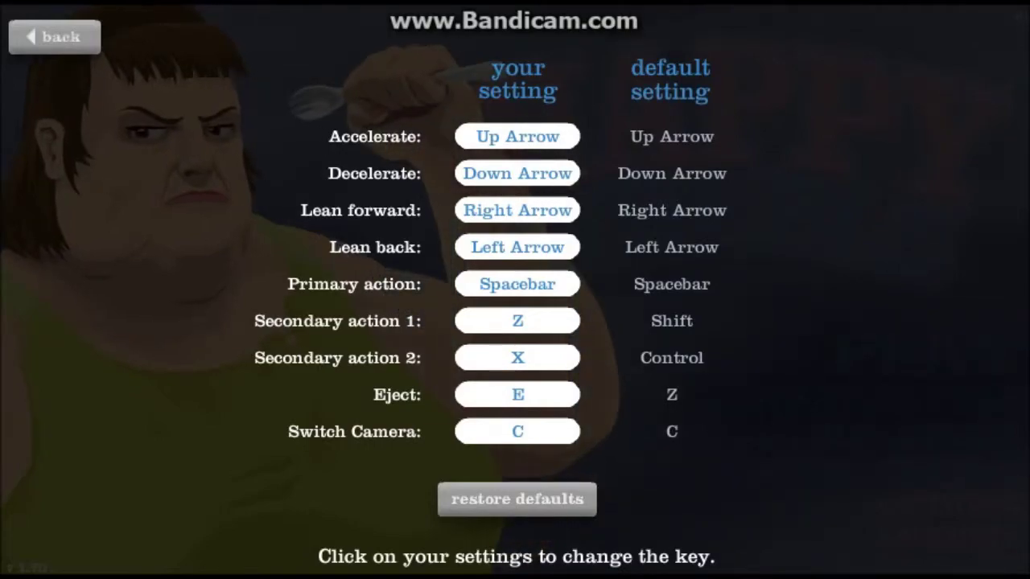
click(54, 36)
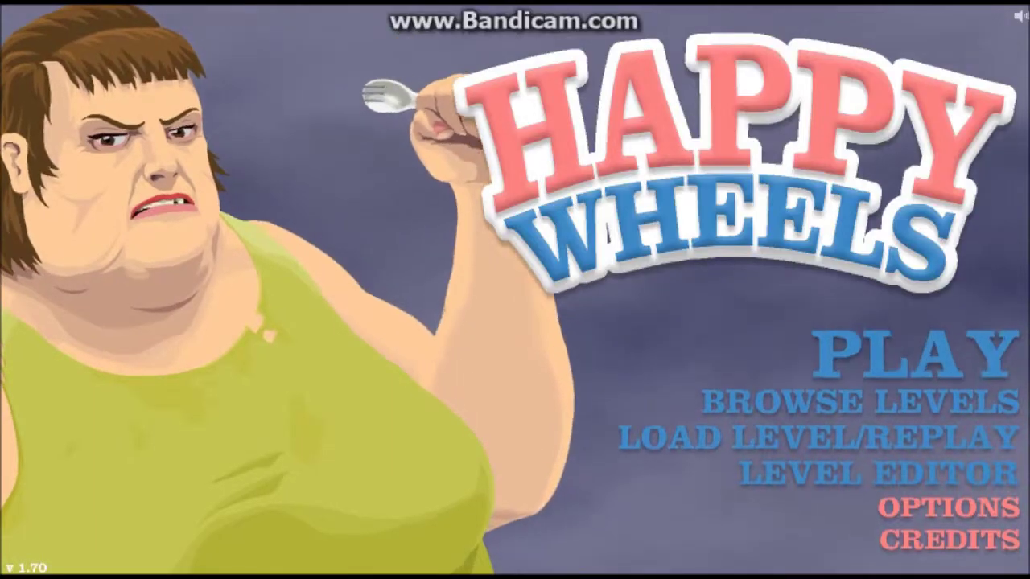
Pick the featured level Obst. Course and start playing it
click(919, 351)
scroll(228, 329, down, 1)
scroll(227, 329, down, 3)
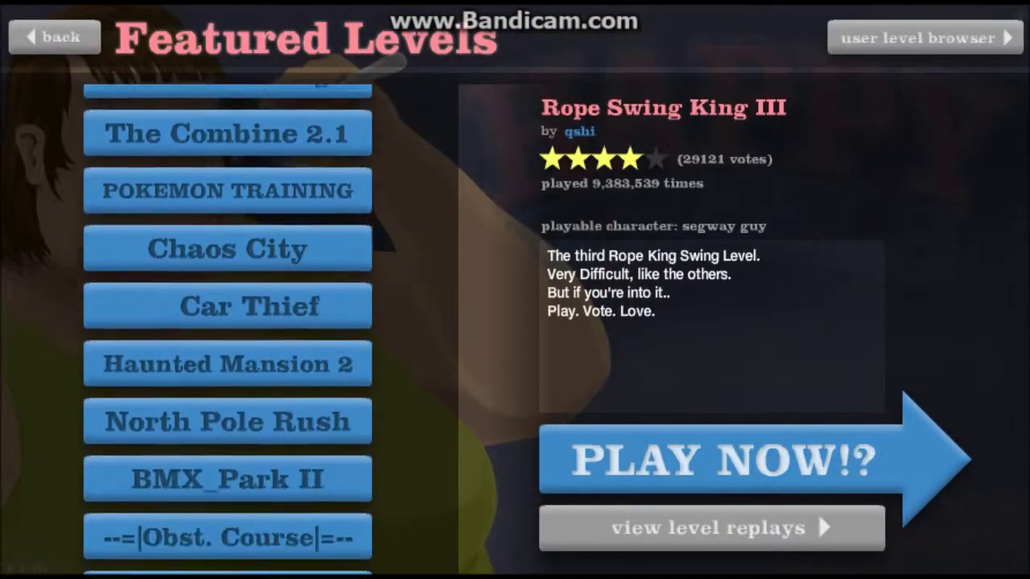
scroll(227, 329, down, 3)
scroll(228, 329, down, 1)
scroll(227, 330, down, 1)
scroll(228, 329, up, 1)
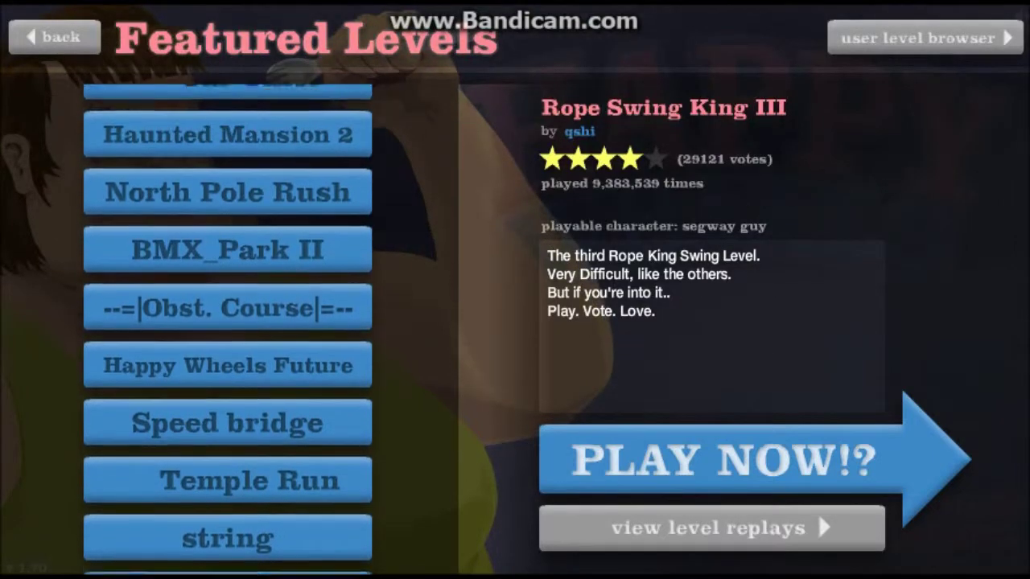
click(227, 315)
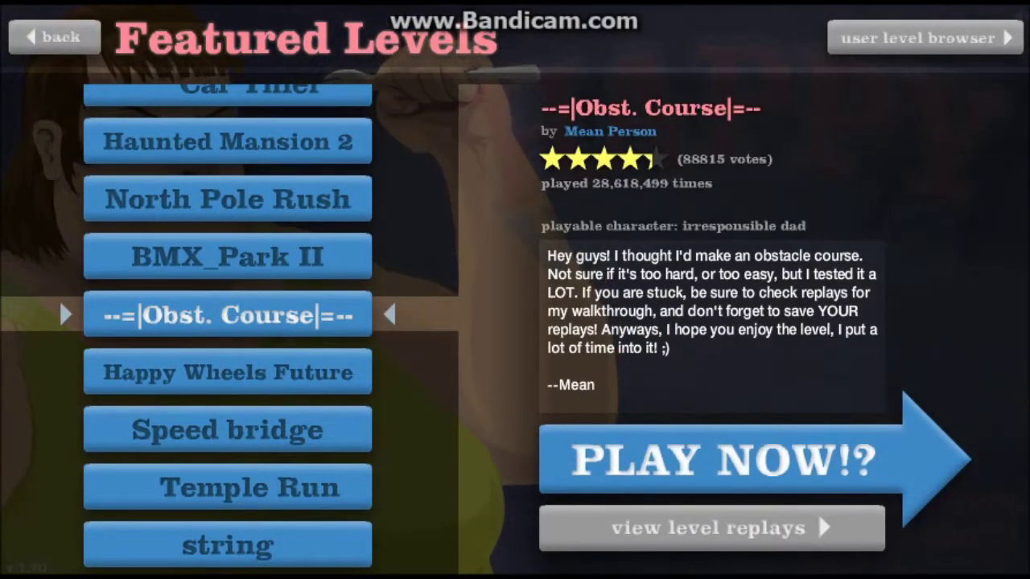
click(724, 459)
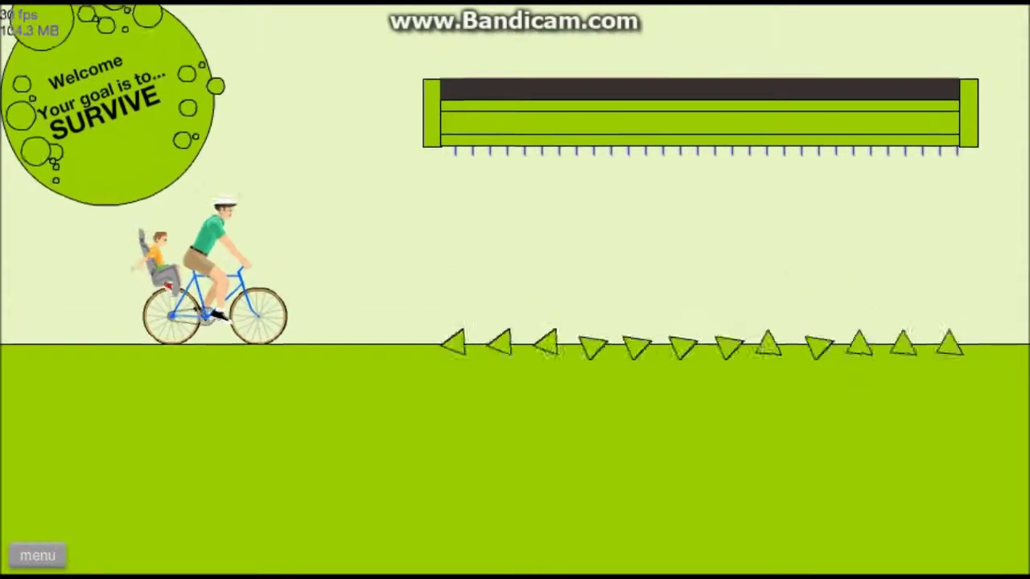
Ride over the spikes and the first ramps, rolling back into a wheelie
key(Up)
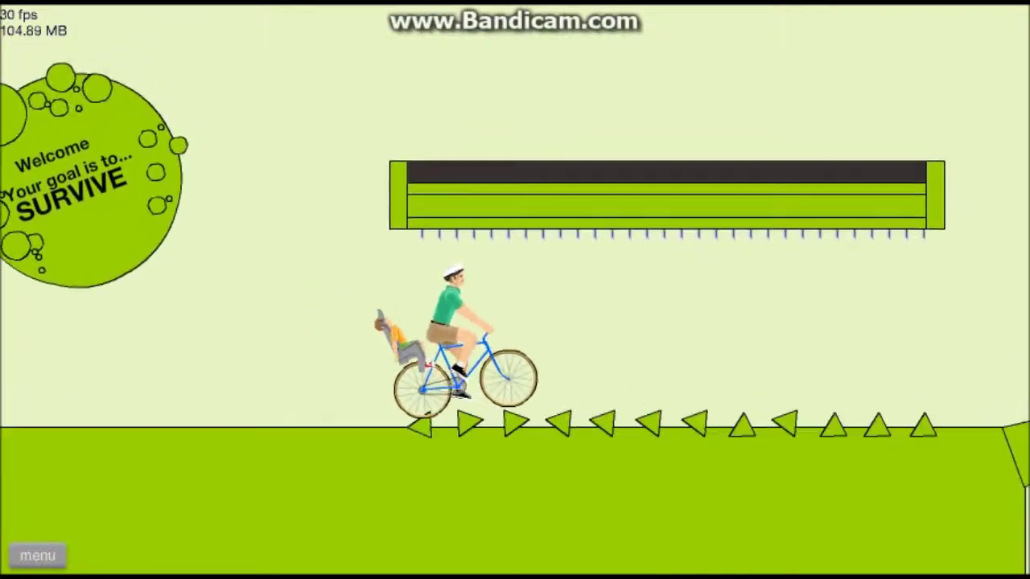
key(Up)
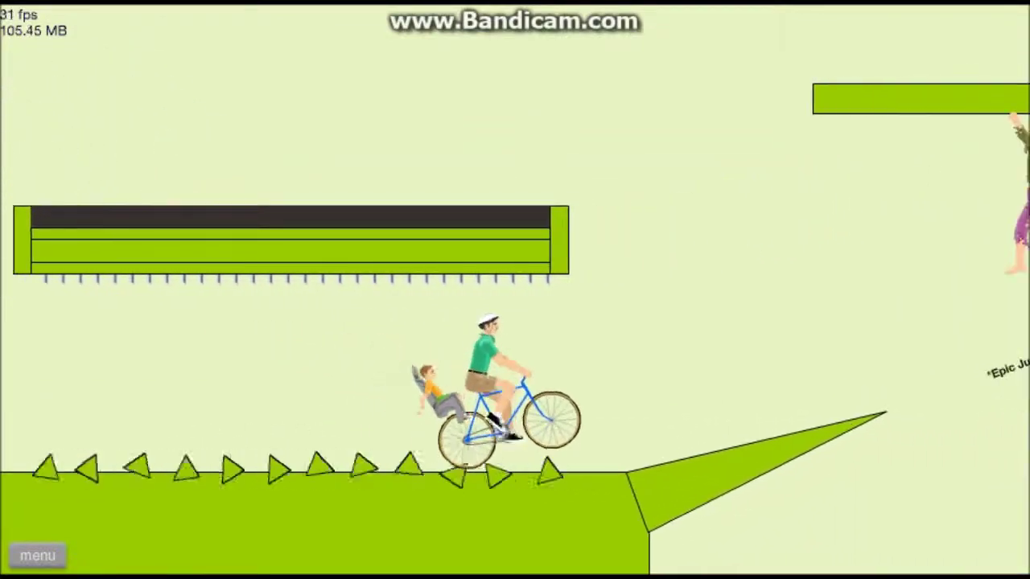
key(Up)
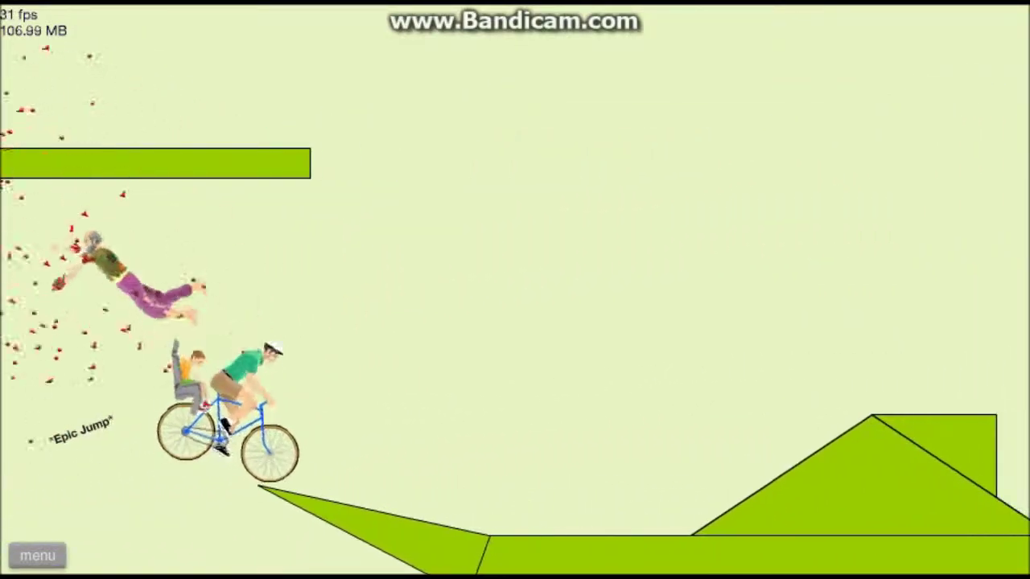
key(Up)
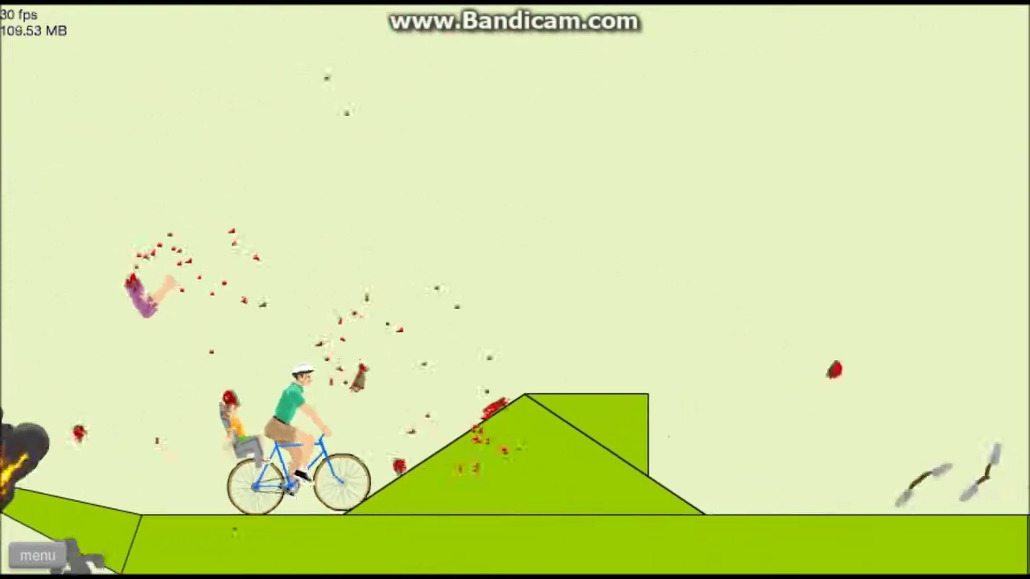
key(Up)
key(Down)
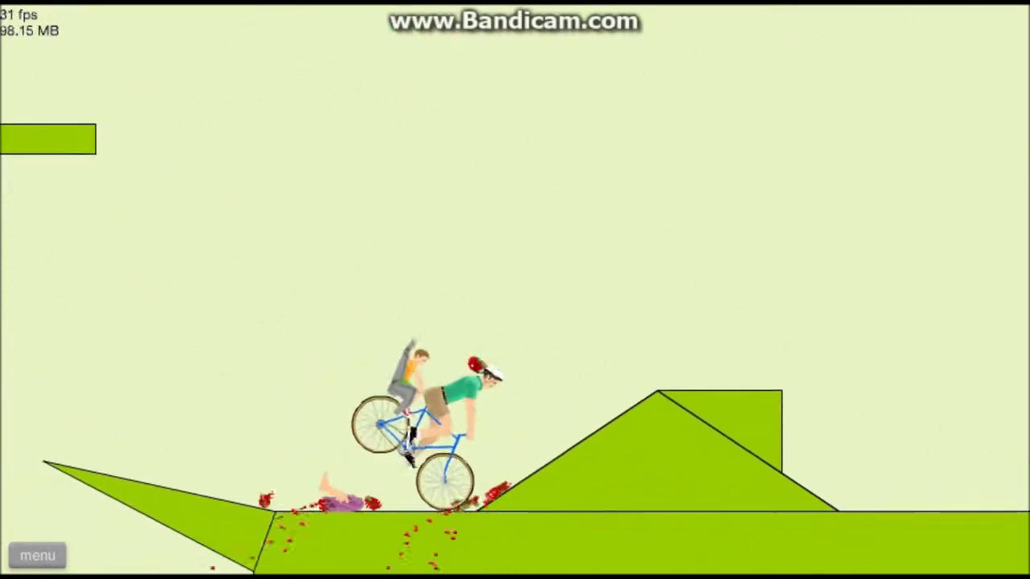
key(Left)
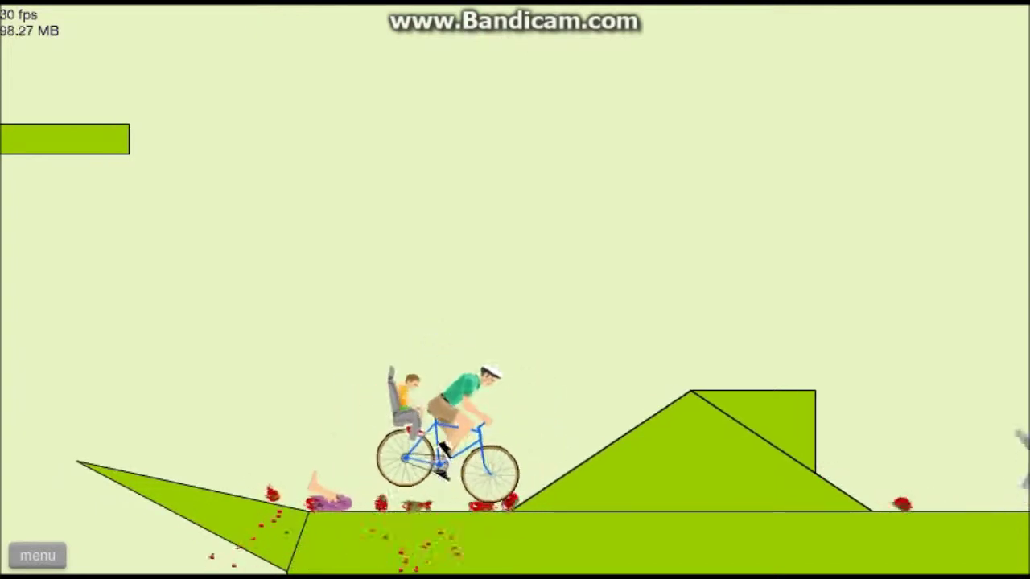
Ride across flat ground and the next ramp until crashing into the spiky plants
key(Up)
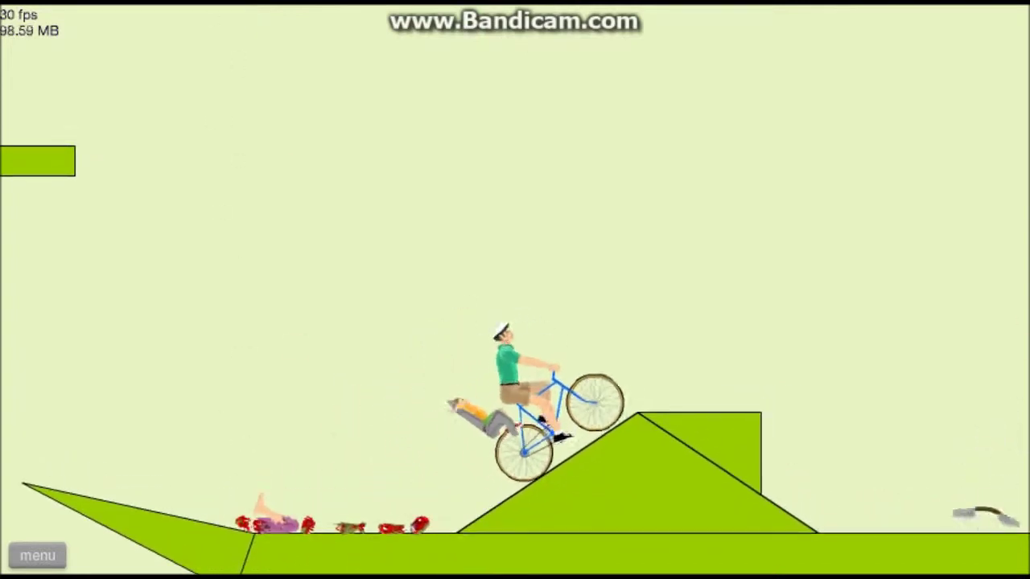
key(Up)
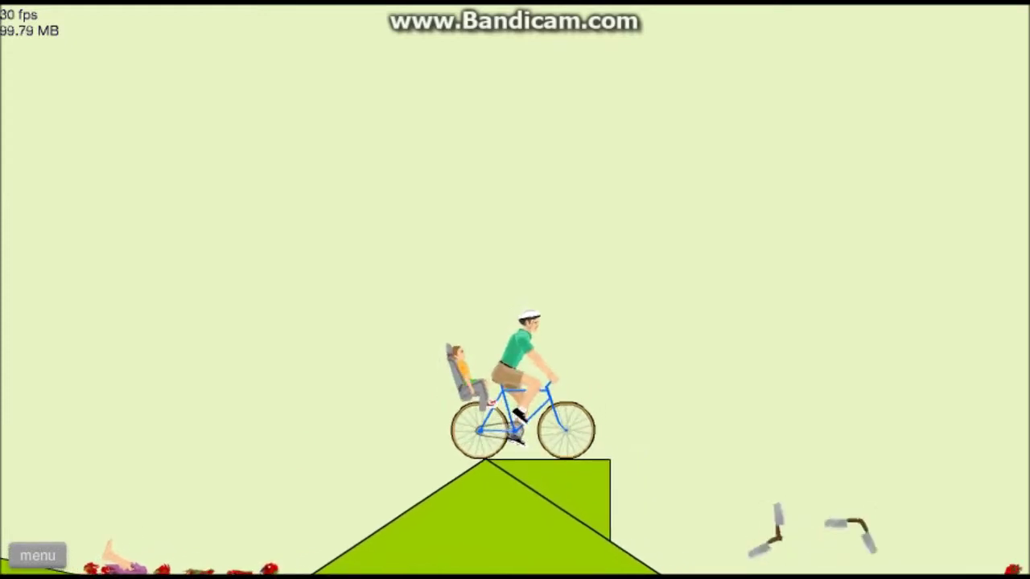
key(Up)
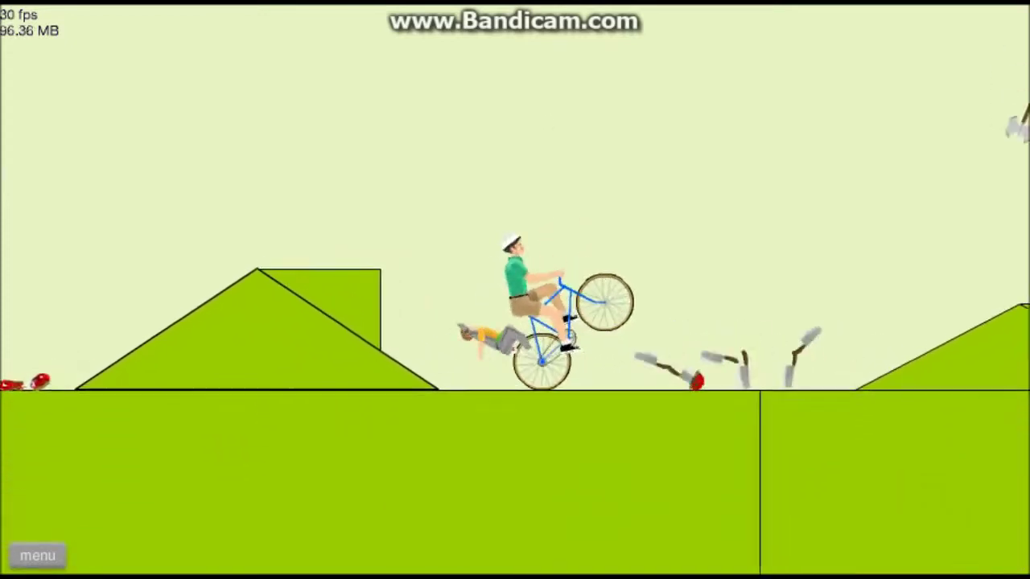
key(Up)
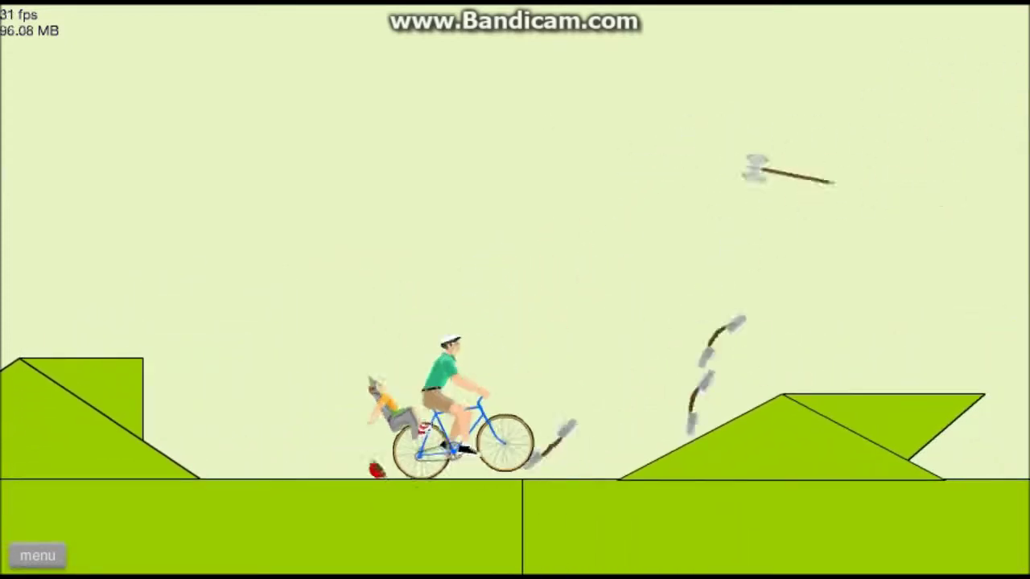
key(Up)
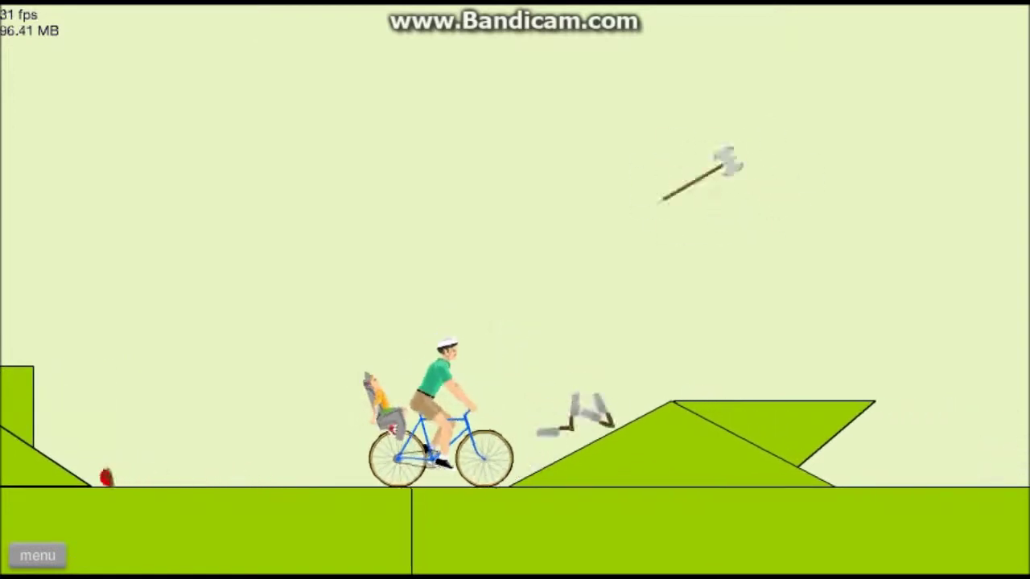
key(Up)
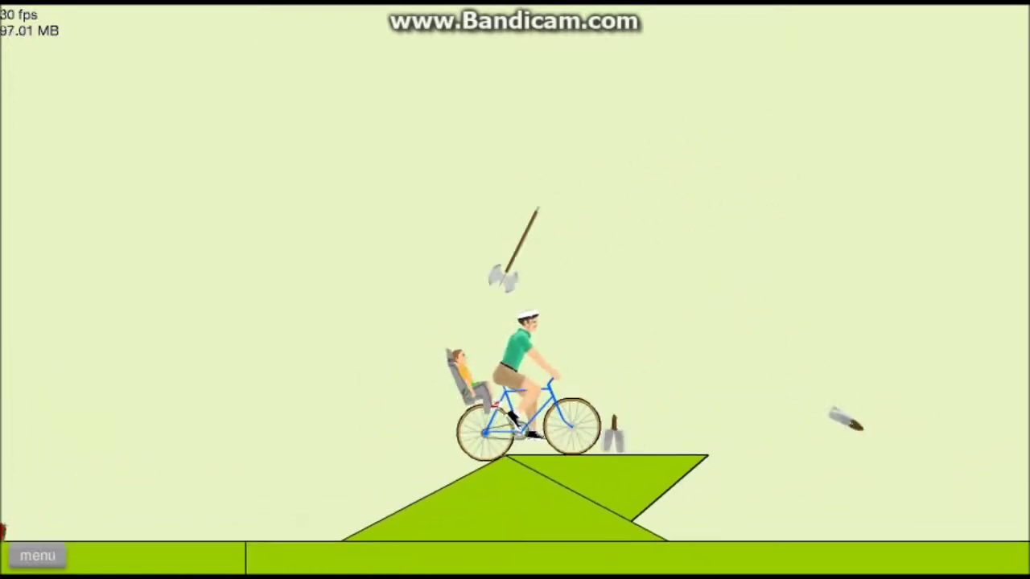
key(Up)
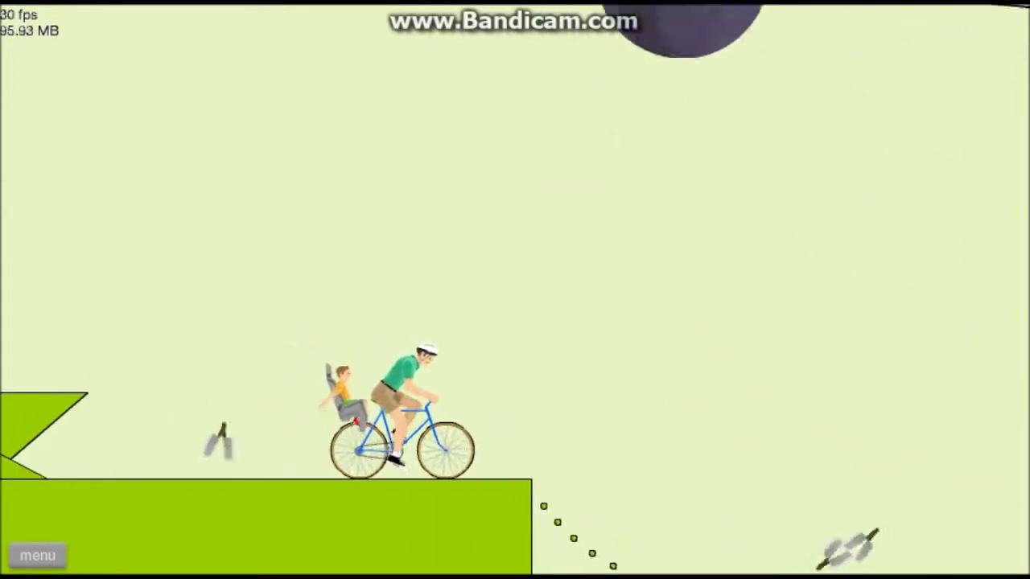
key(Down)
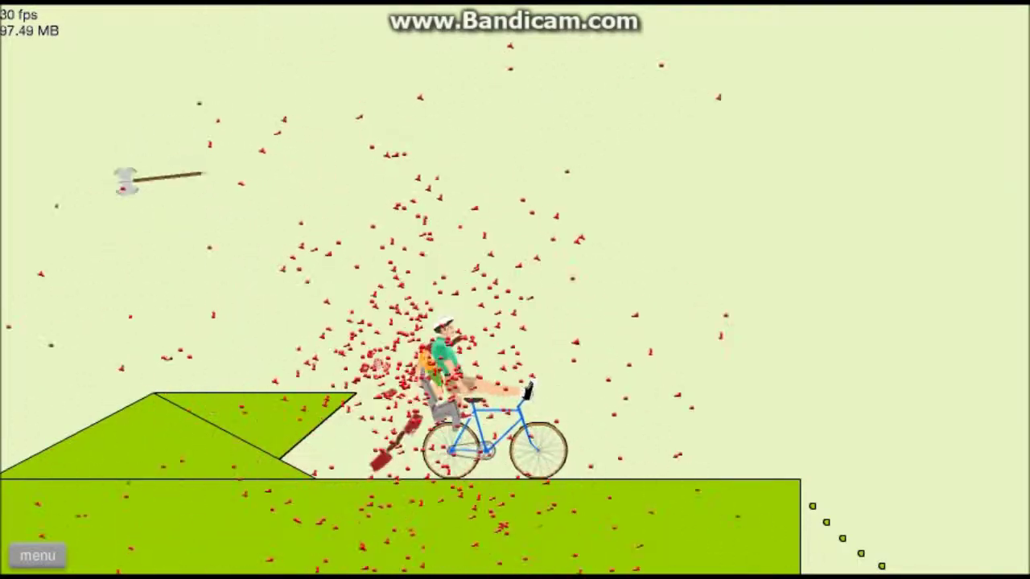
key(Up)
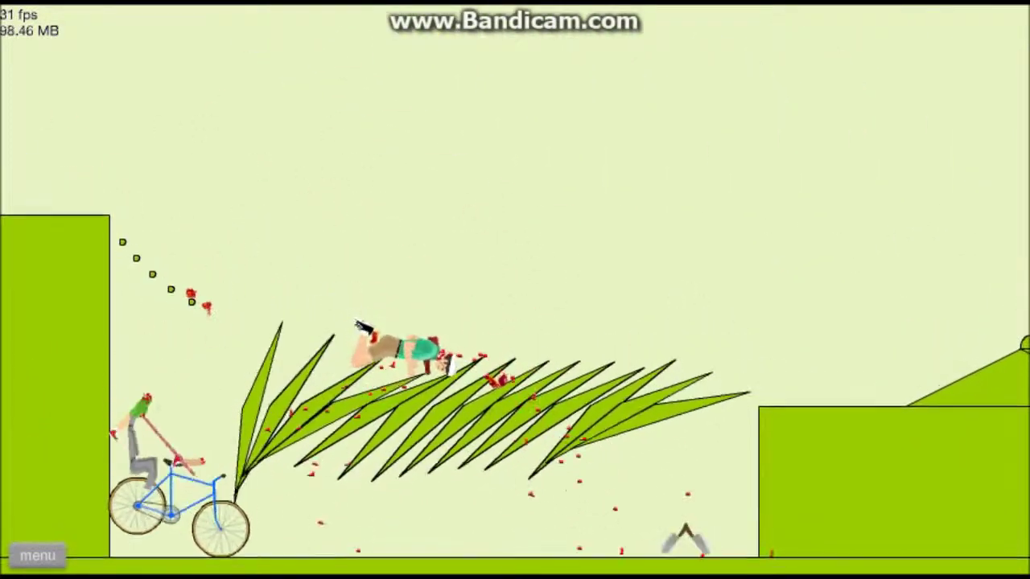
Restart the level and ride past the hanging woman over the first ramp
key(Return)
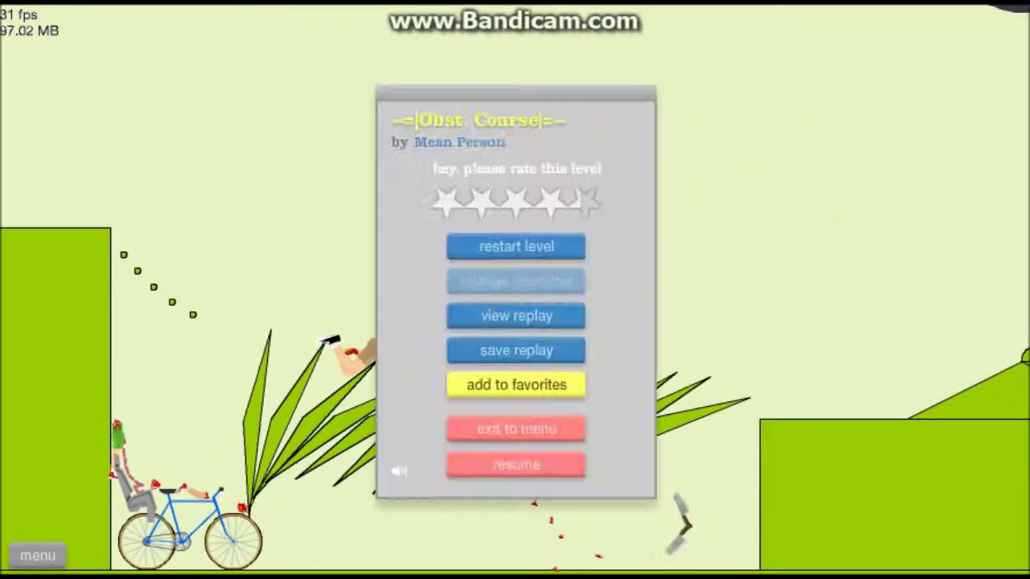
key(Return)
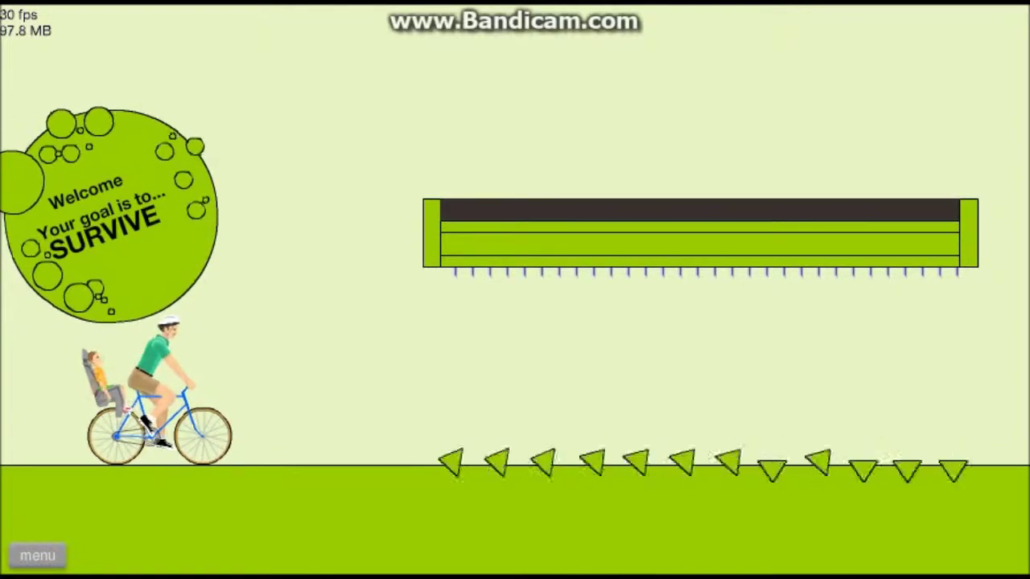
key(Up)
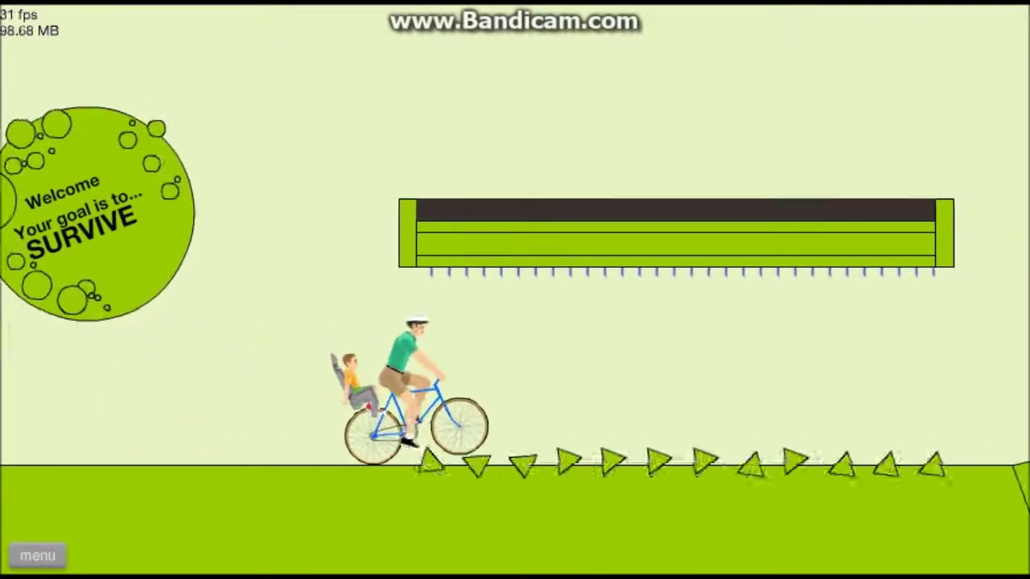
key(Up)
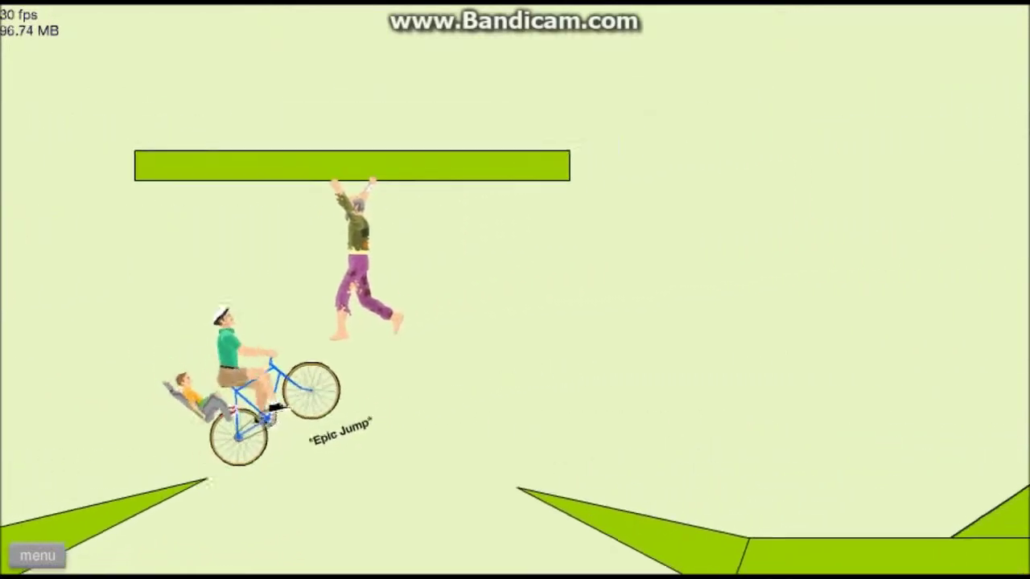
key(Up)
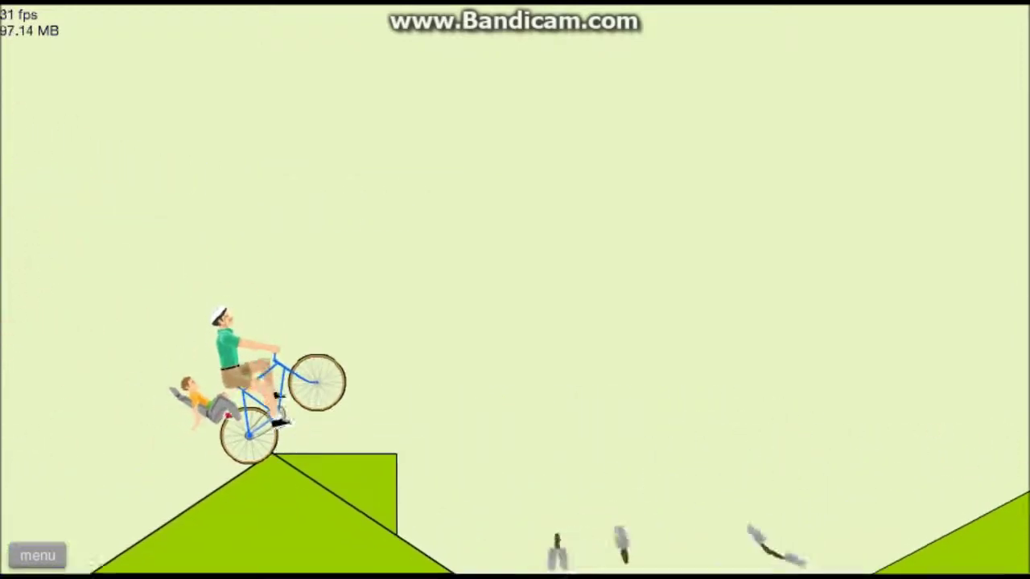
key(Up)
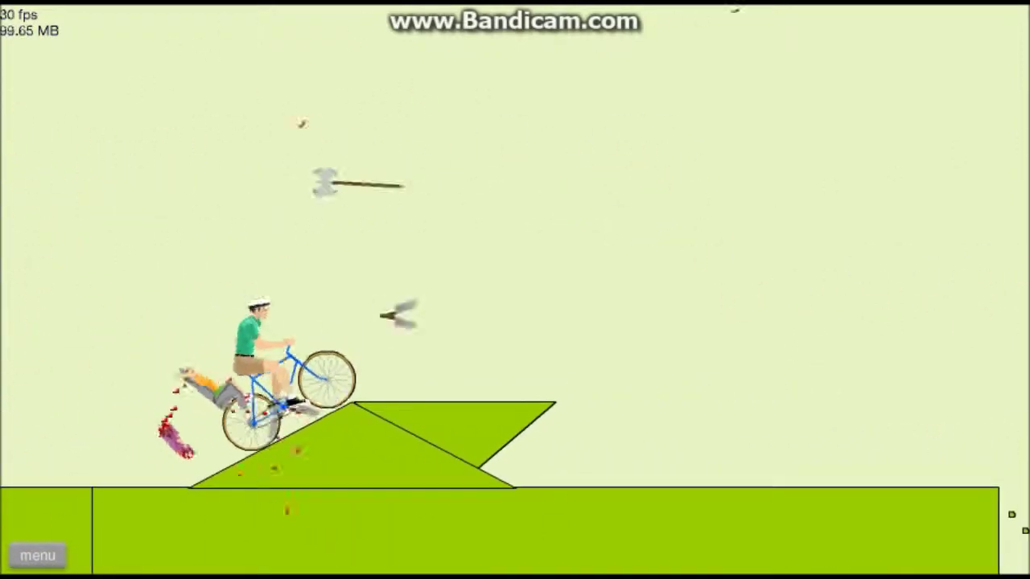
Ride past the wrecking ball and spiky plants to the harpoon, then pause
key(Up)
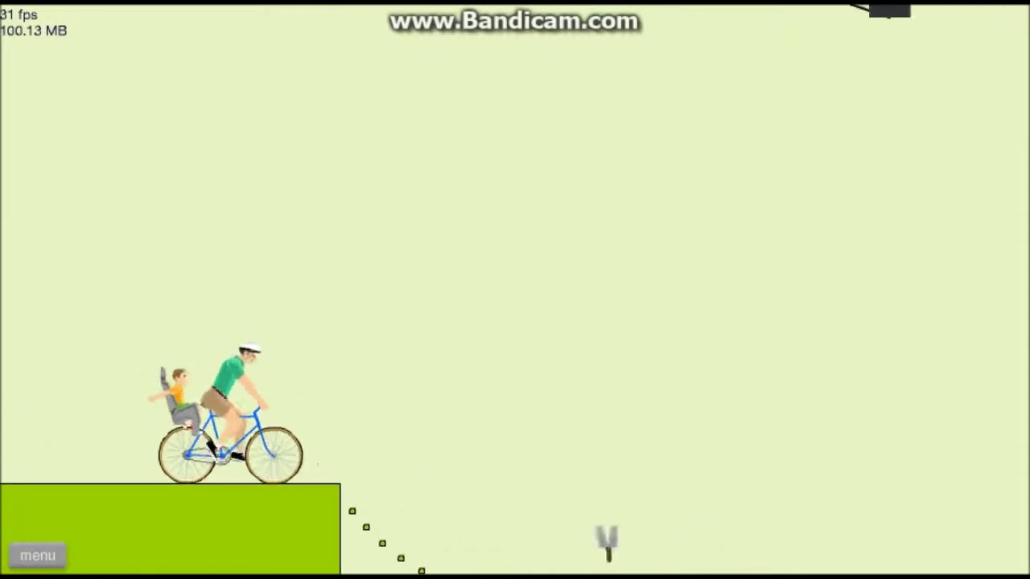
key(Up)
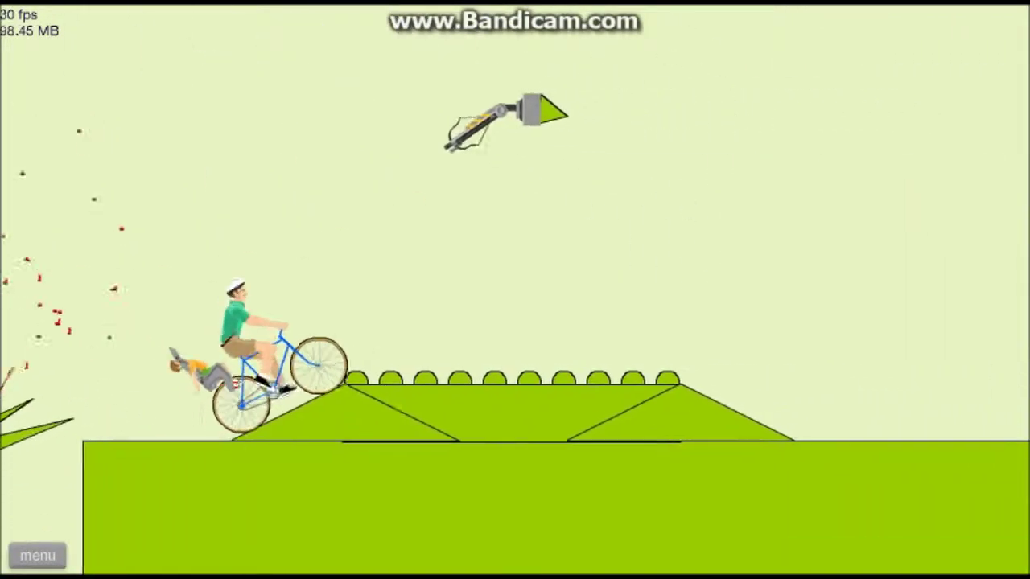
key(Up)
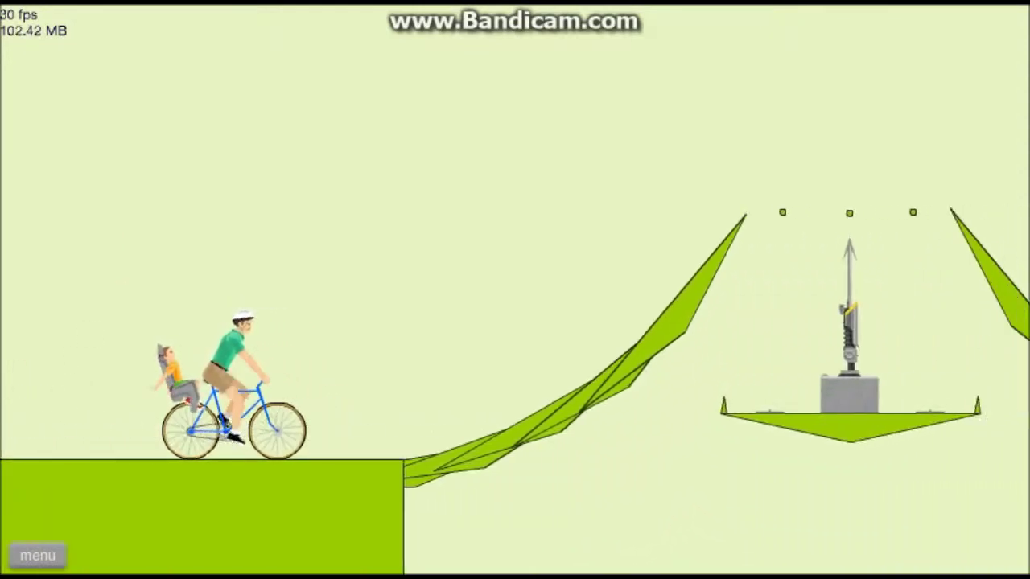
key(Up)
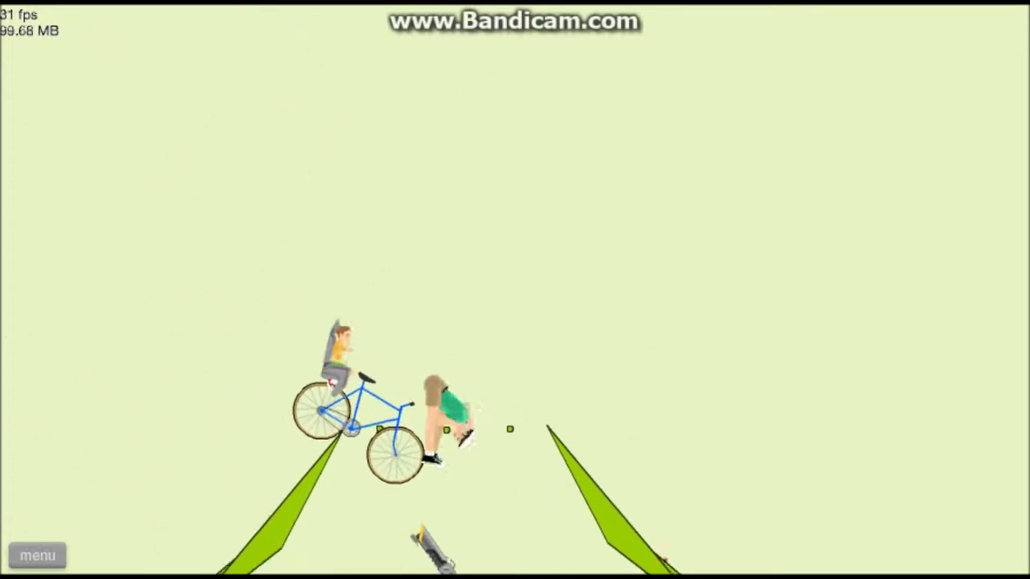
key(Escape)
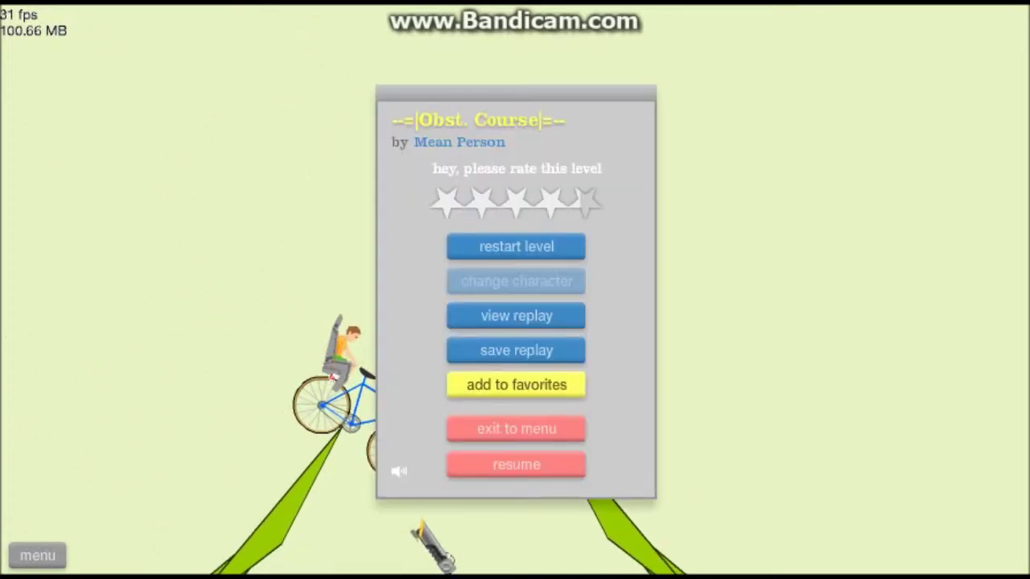
Restart Obst. Course and climb onto the raised block past the falling axes
key(Return)
key(Up)
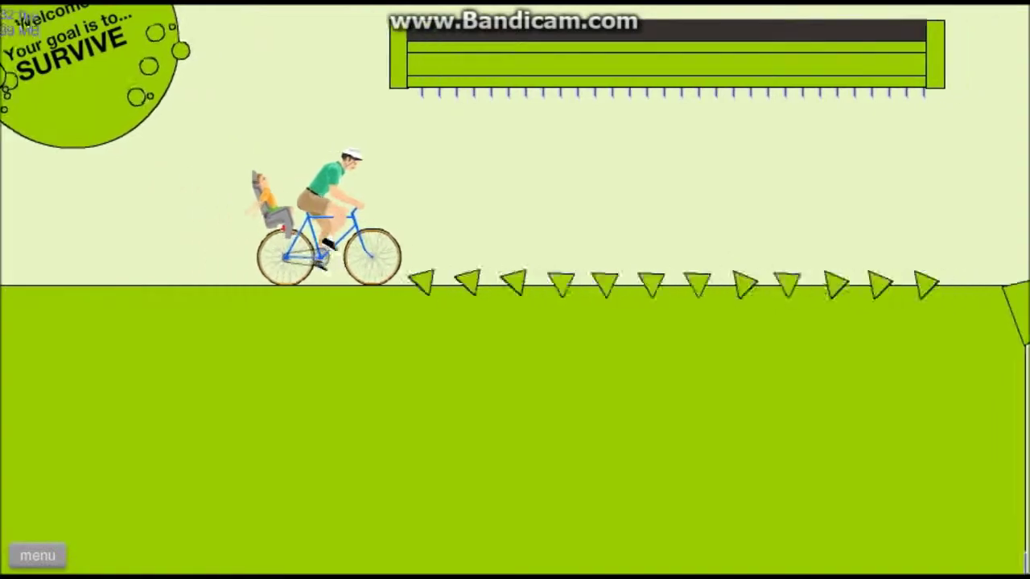
key(Up)
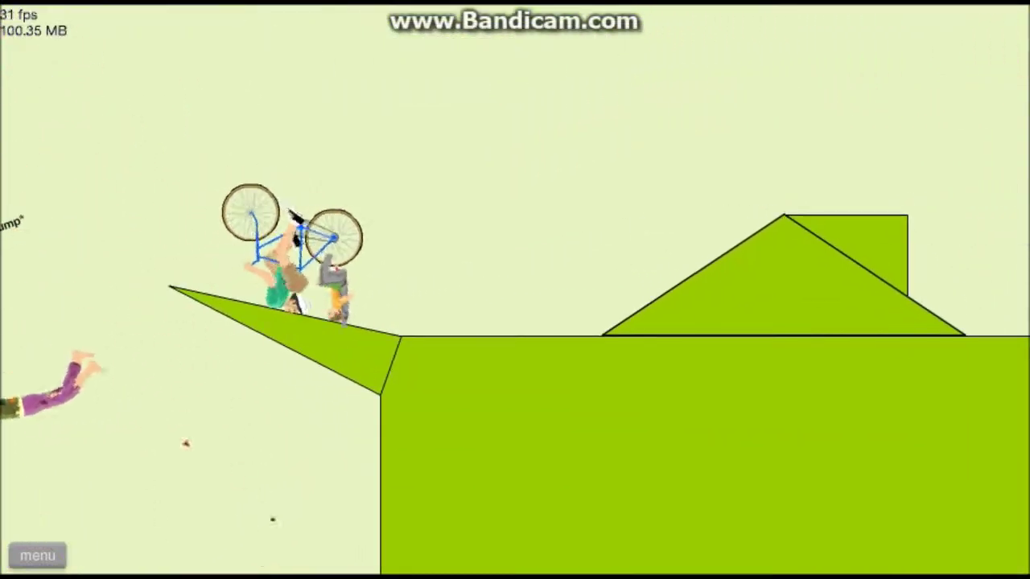
key(Up)
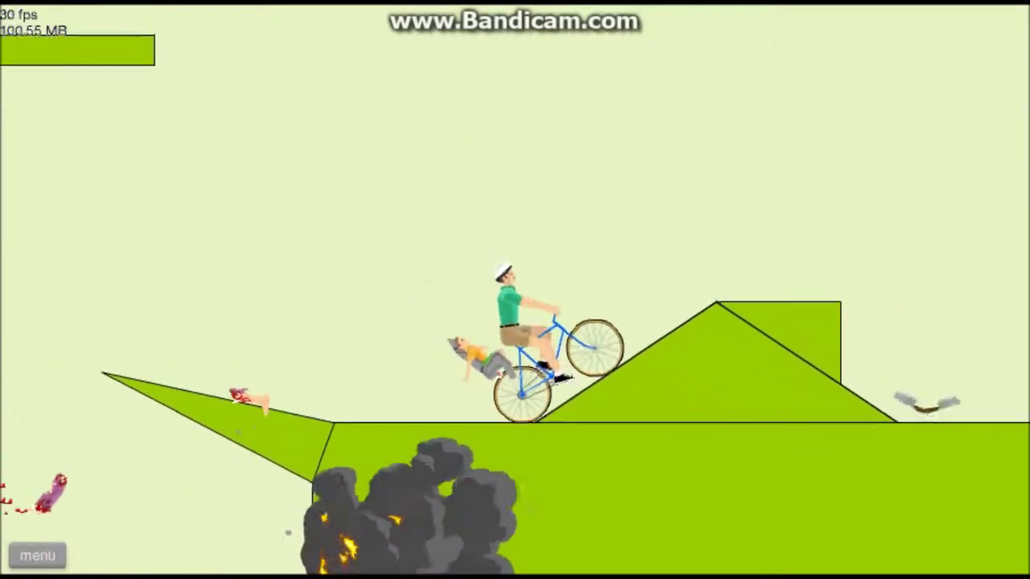
key(Up)
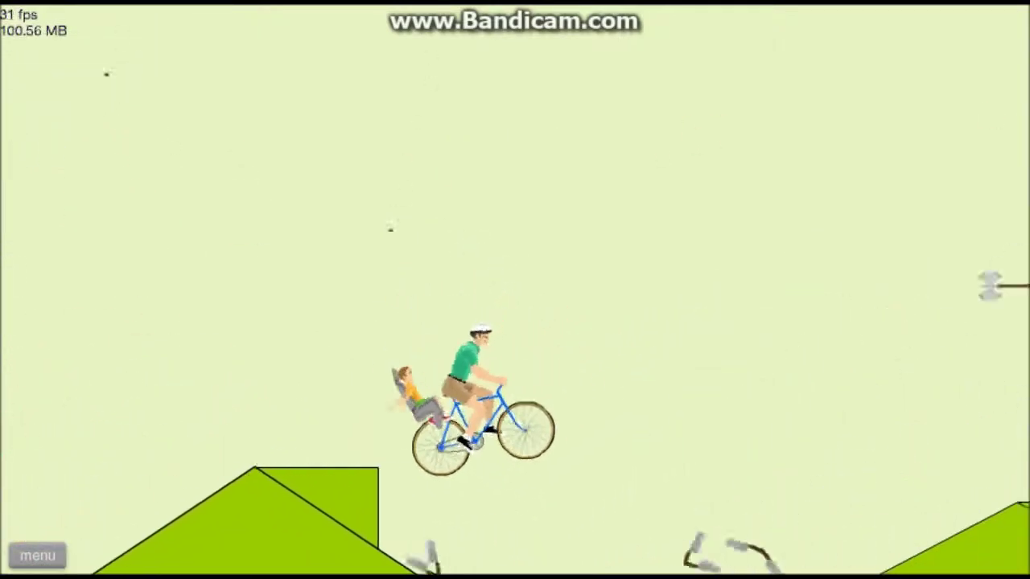
key(Up)
Cross the block, bumpy platform and water gap, crash, then pause the level
key(Up)
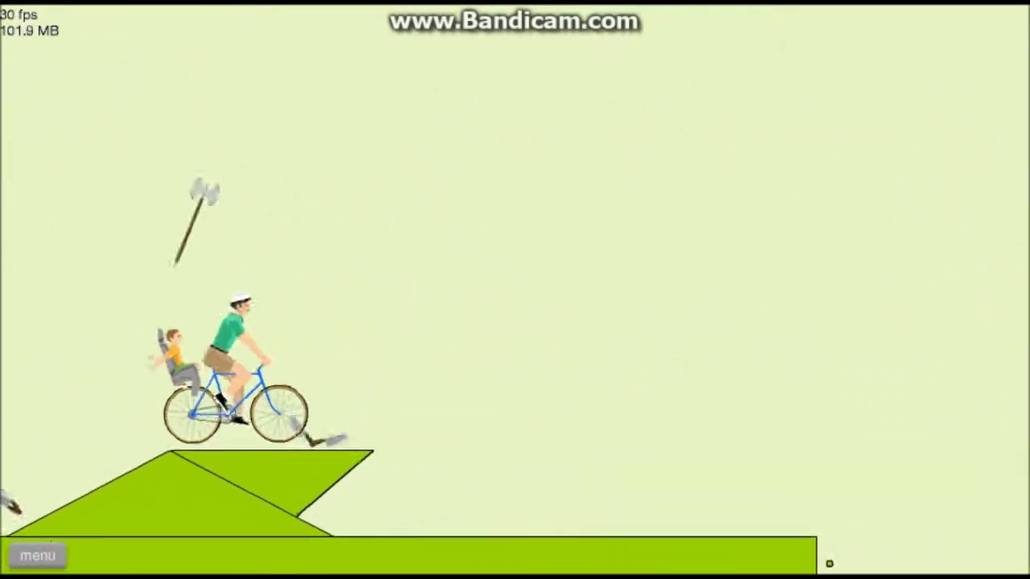
key(Up)
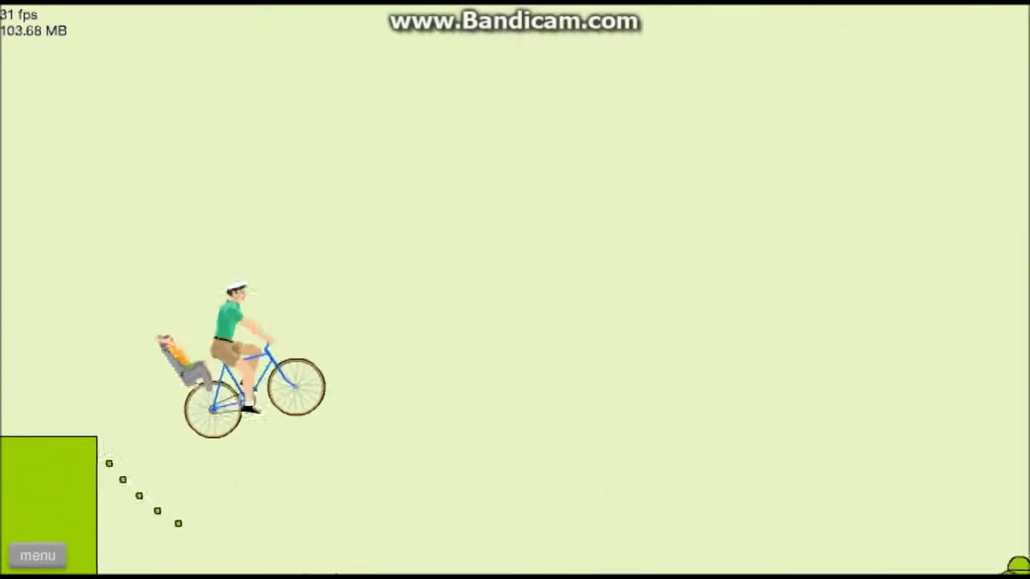
key(Up)
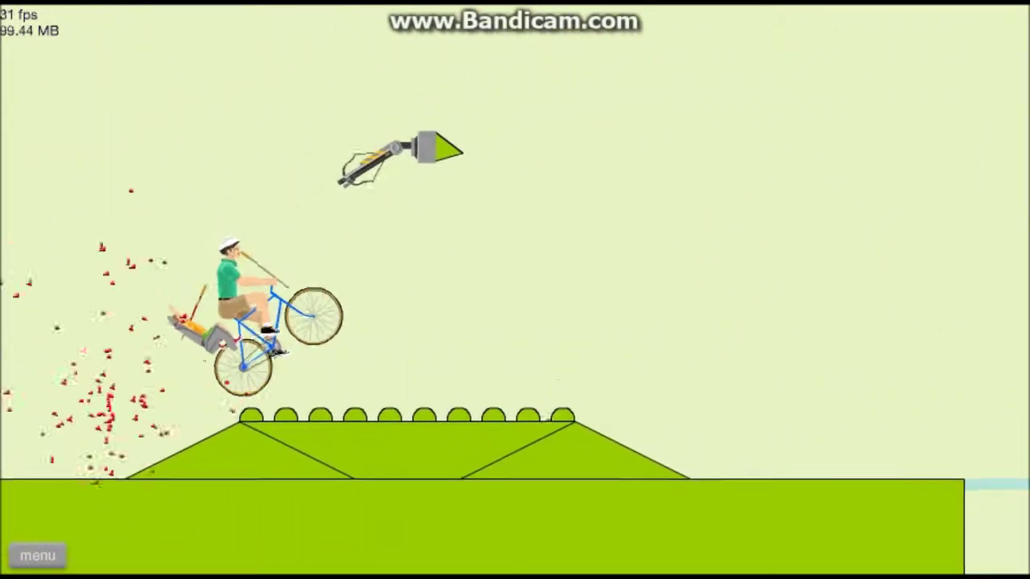
key(Up)
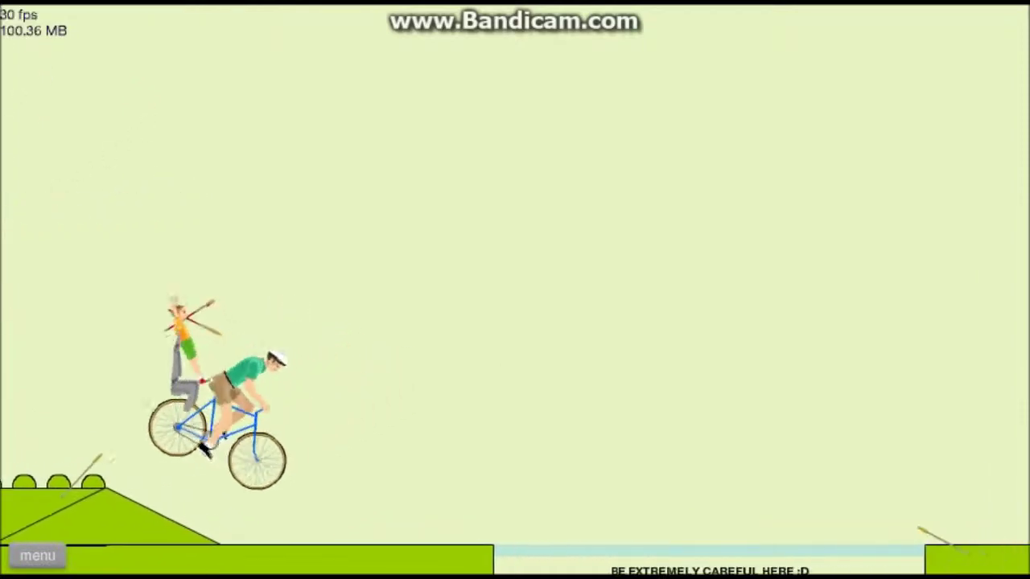
key(Up)
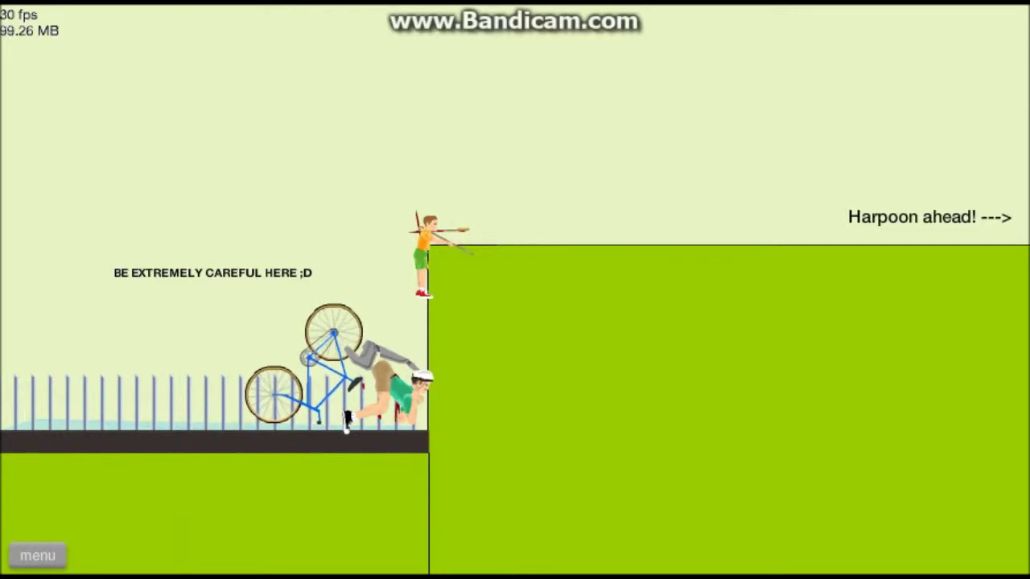
key(Escape)
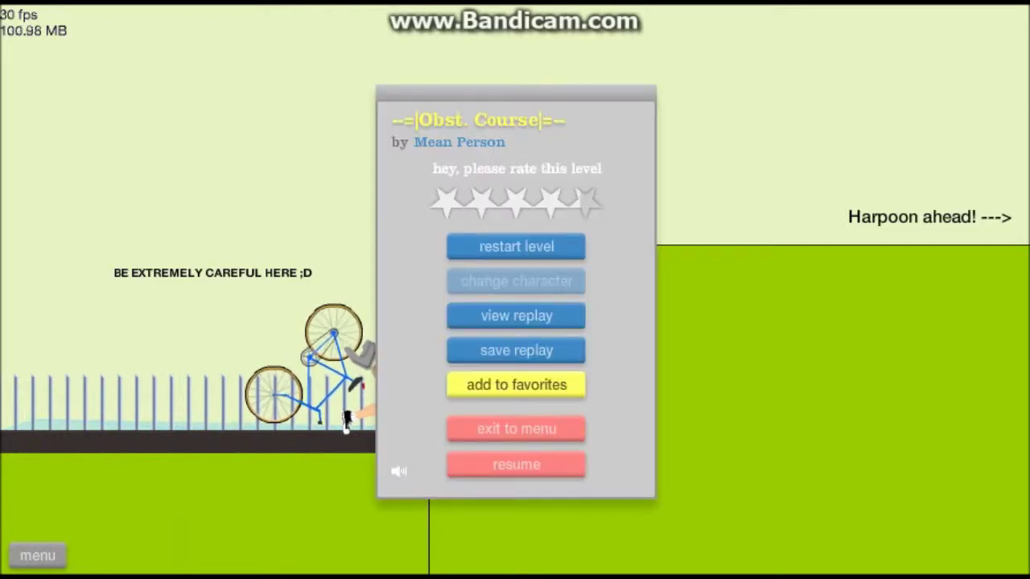
Restart the level and clear the Epic Jump onto the triangular platform
key(Return)
key(Up)
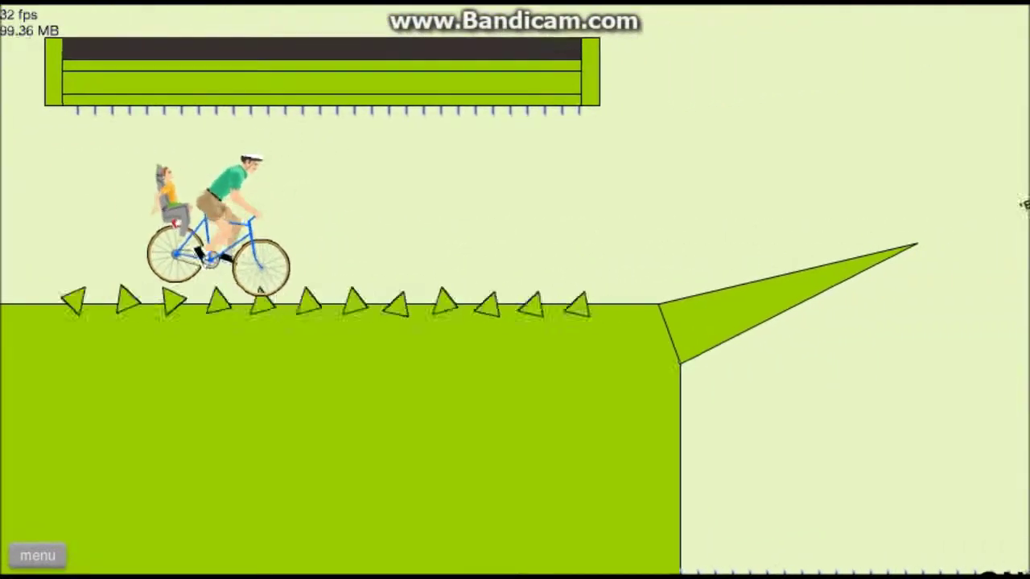
key(Up)
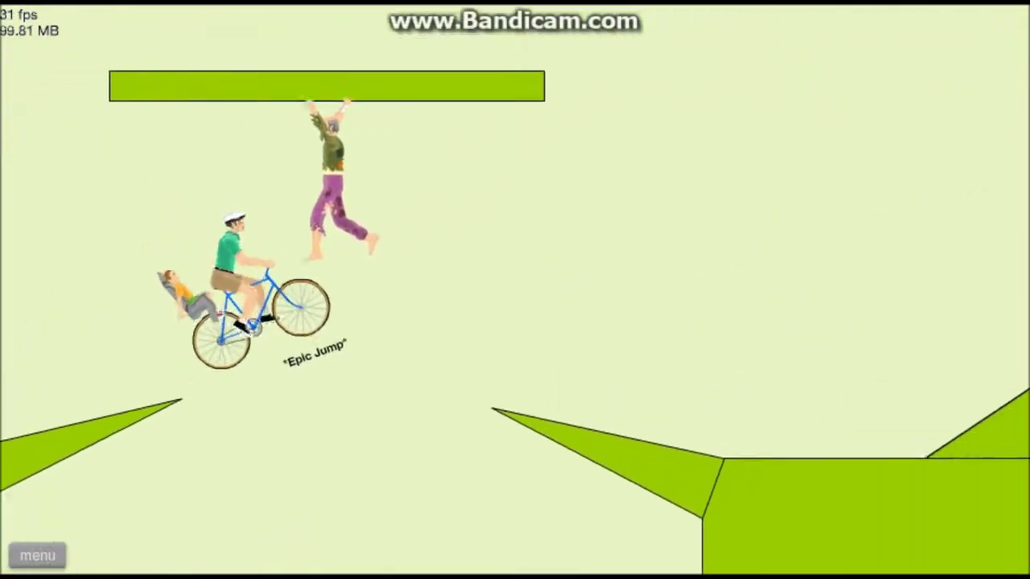
key(Up)
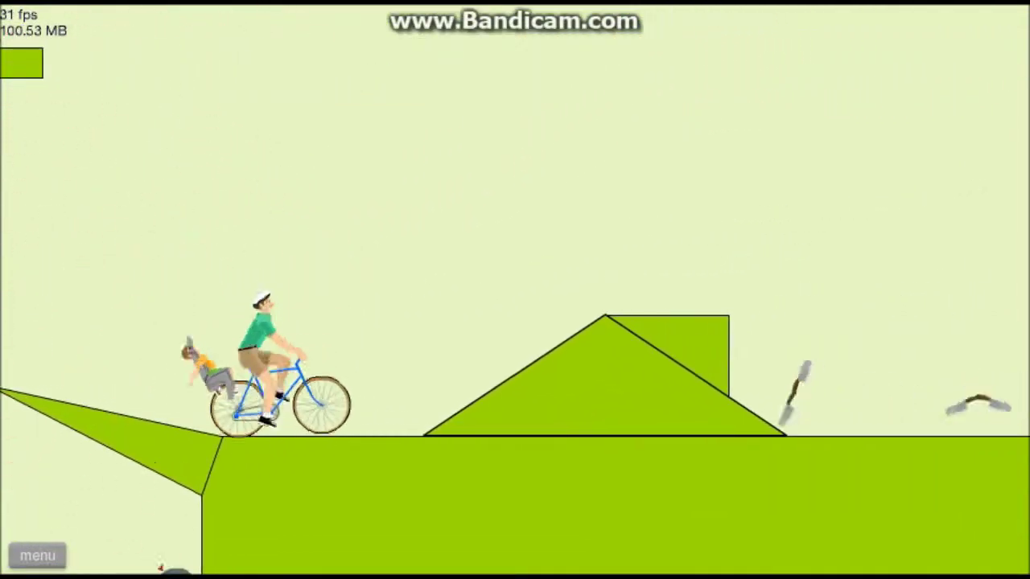
key(Up)
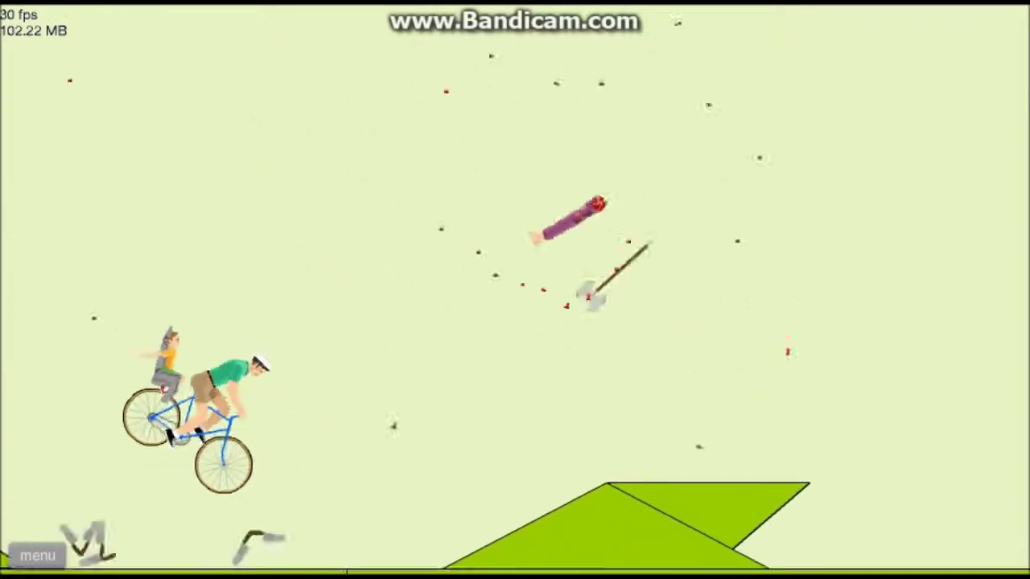
key(Up)
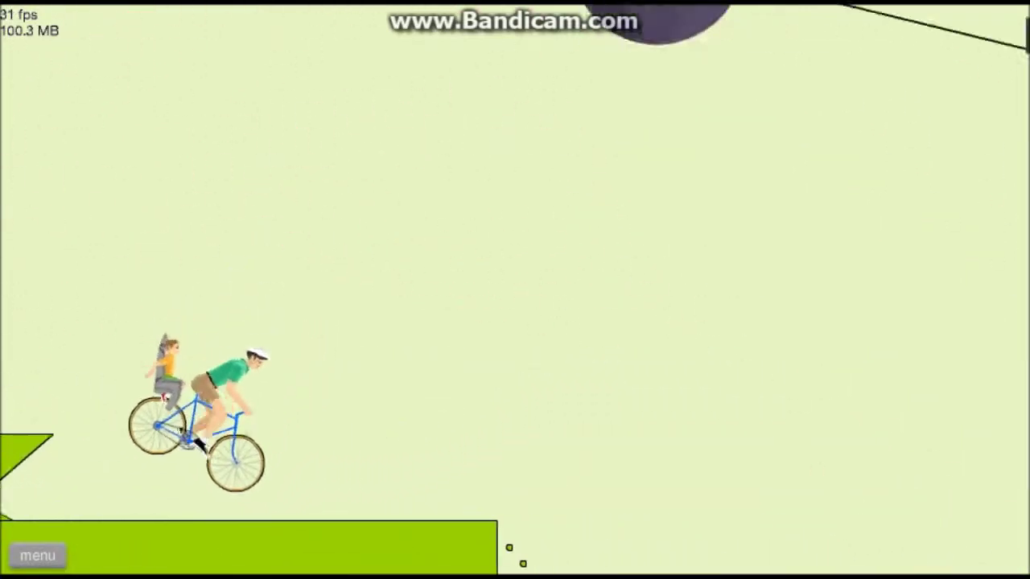
Ride past the wrecking ball and over the ramp toward the harpoon pit
key(Up)
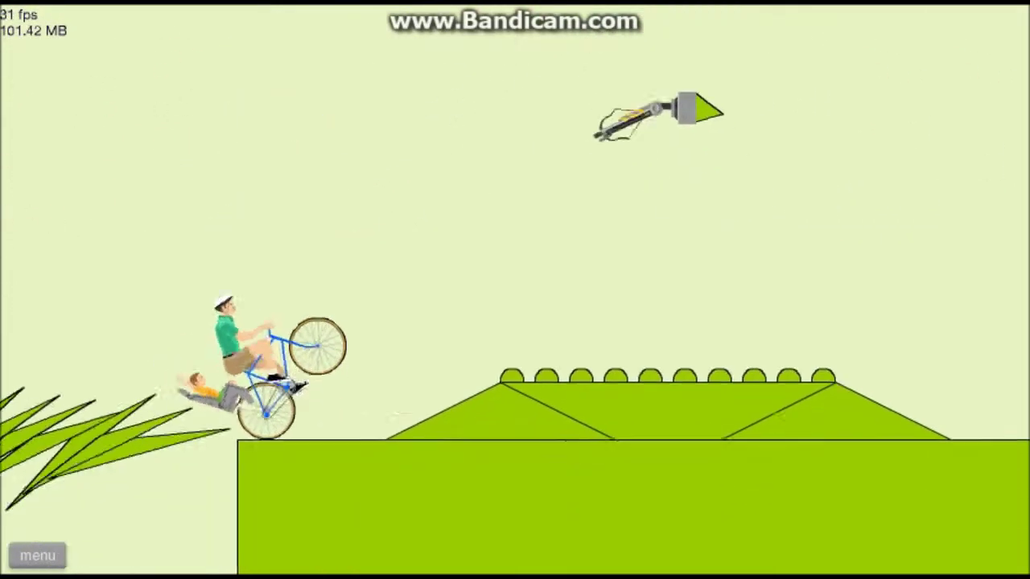
key(Up)
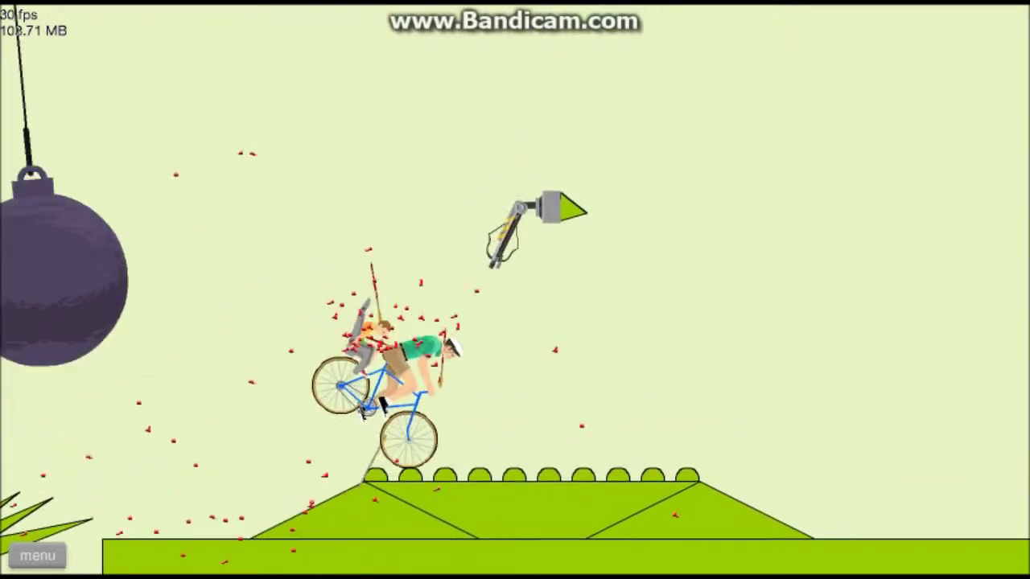
key(Up)
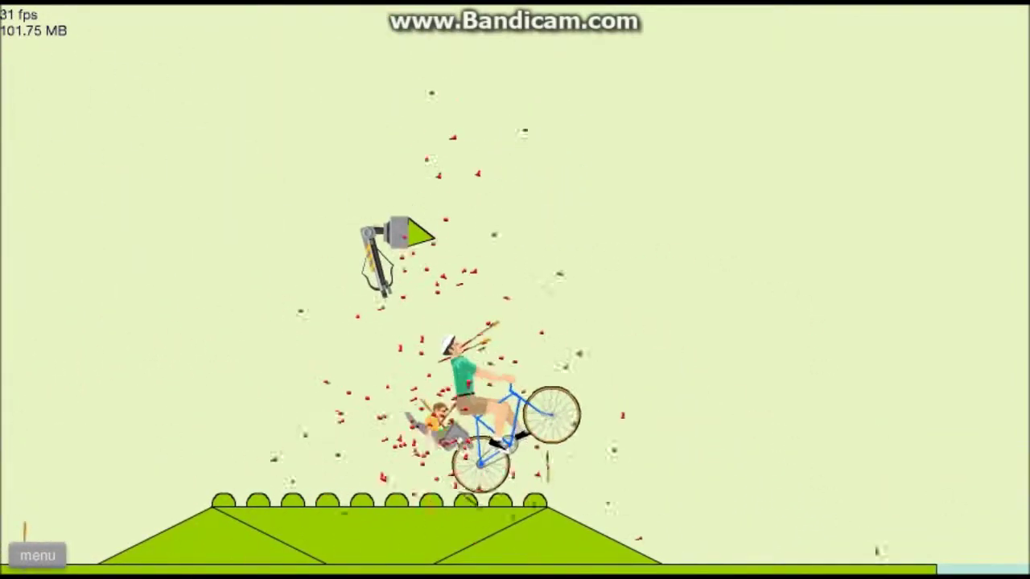
key(Up)
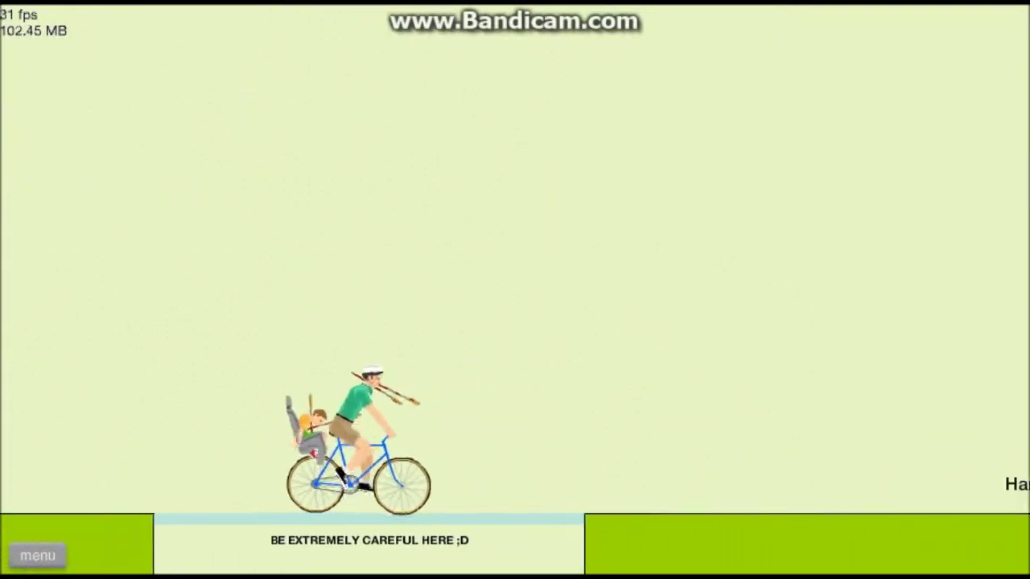
key(Up)
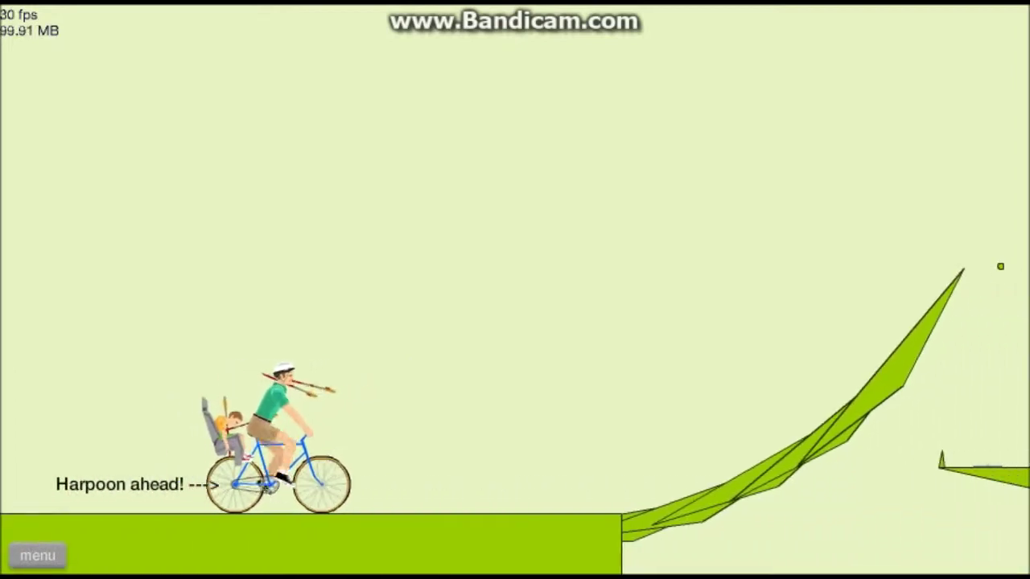
key(Up)
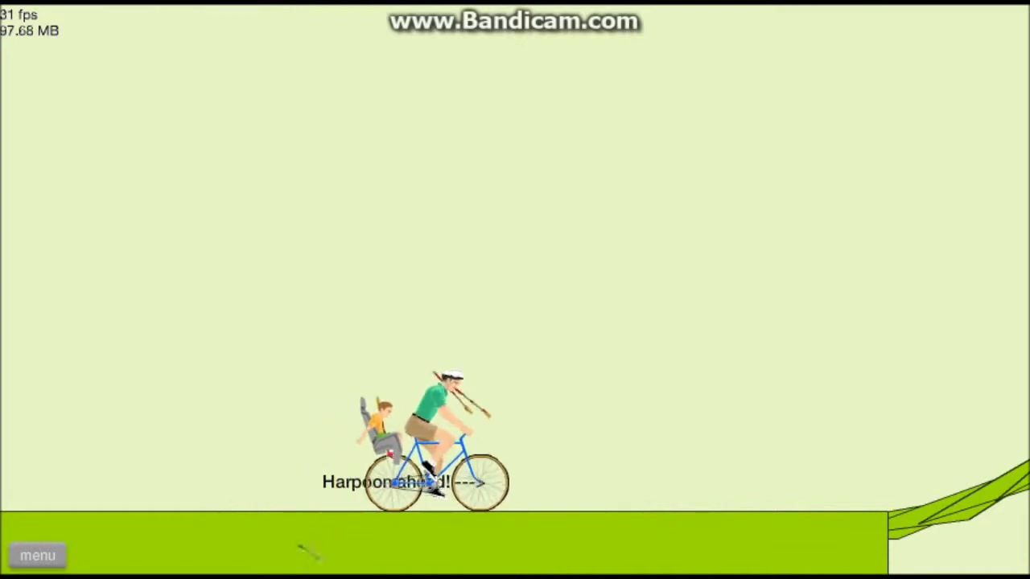
key(Up)
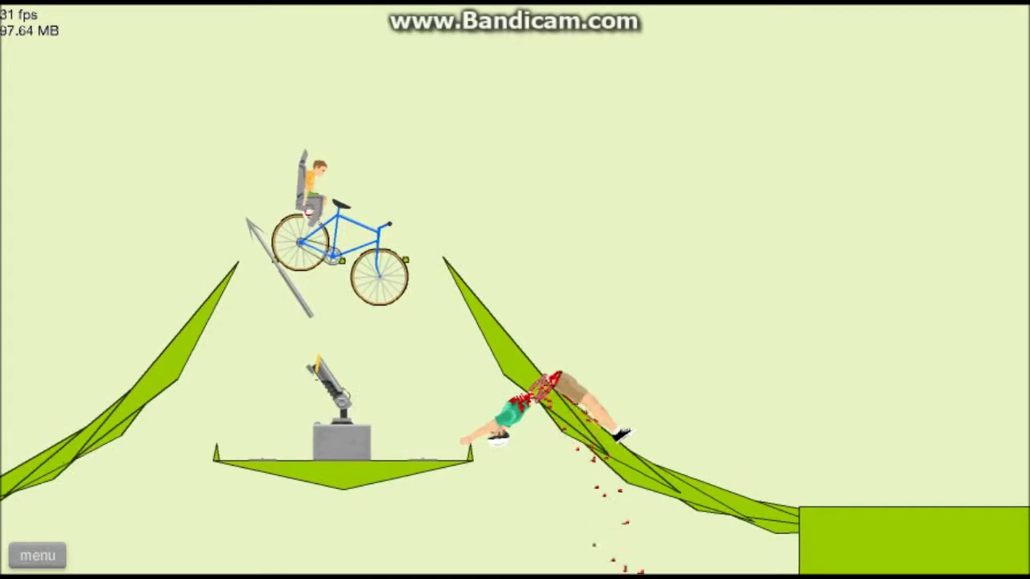
Restart, jump the first ramps, respawn at the checkpoint, and ride over the spikes
key(Escape)
key(Return)
key(Up)
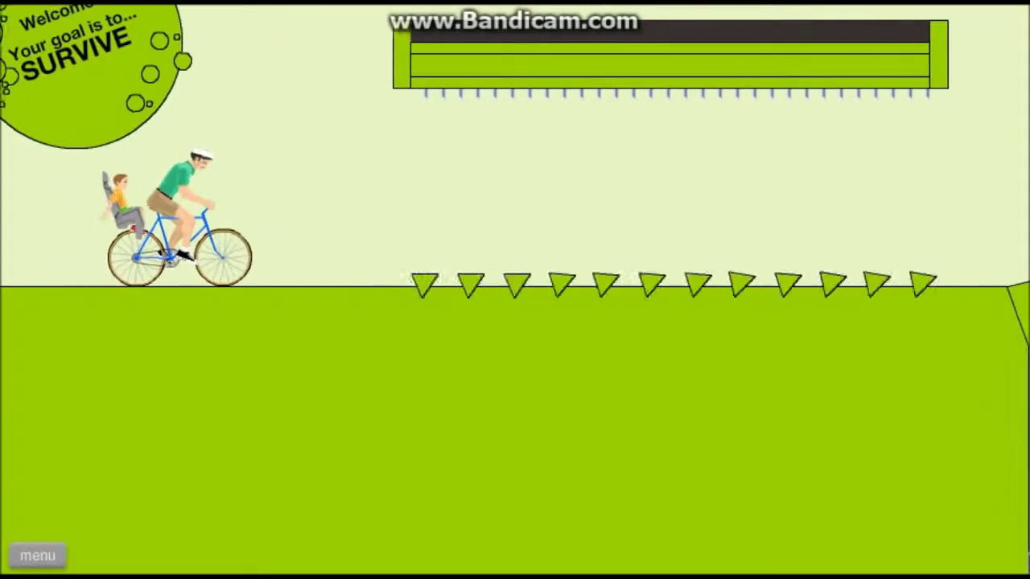
key(Up)
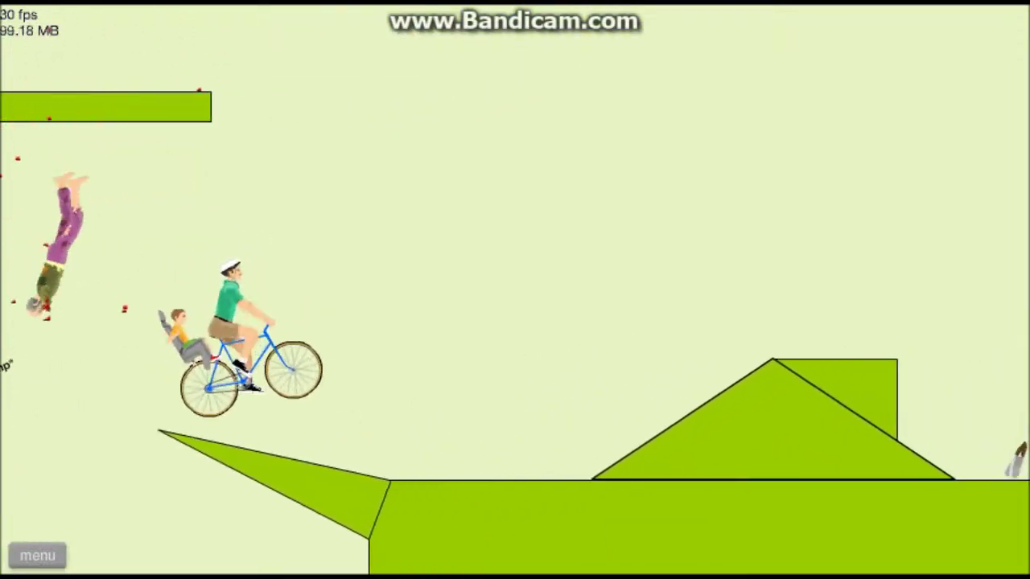
key(Up)
key(Up)
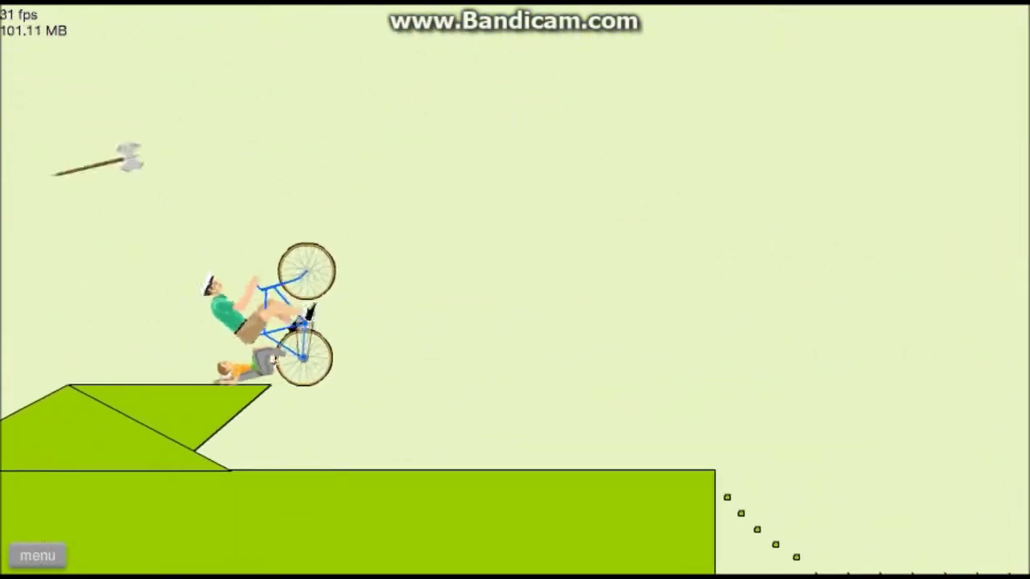
key(Return)
key(Up)
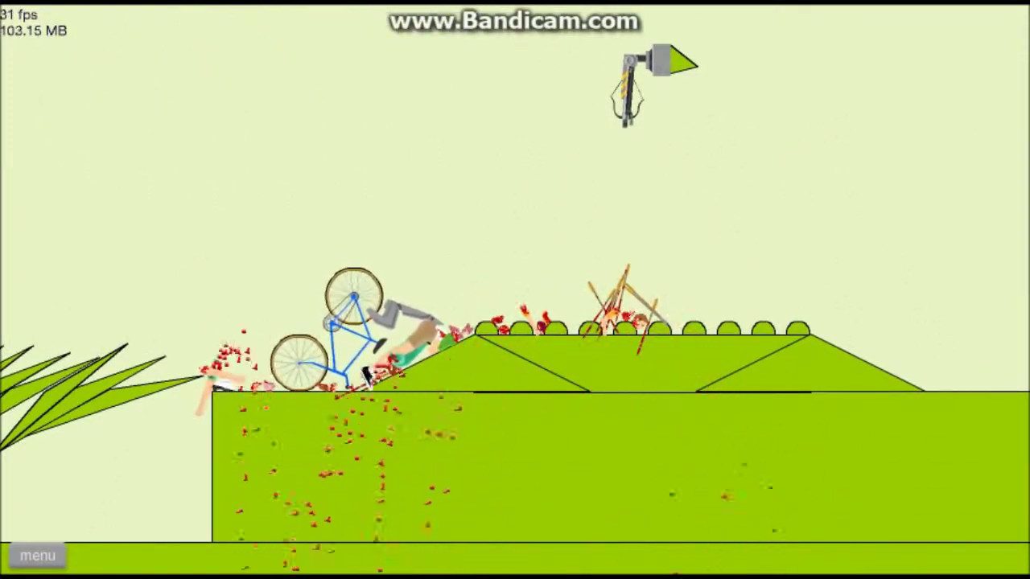
Restart the level, steer past the hanging figure and plateau, and ride toward the spikes
key(Escape)
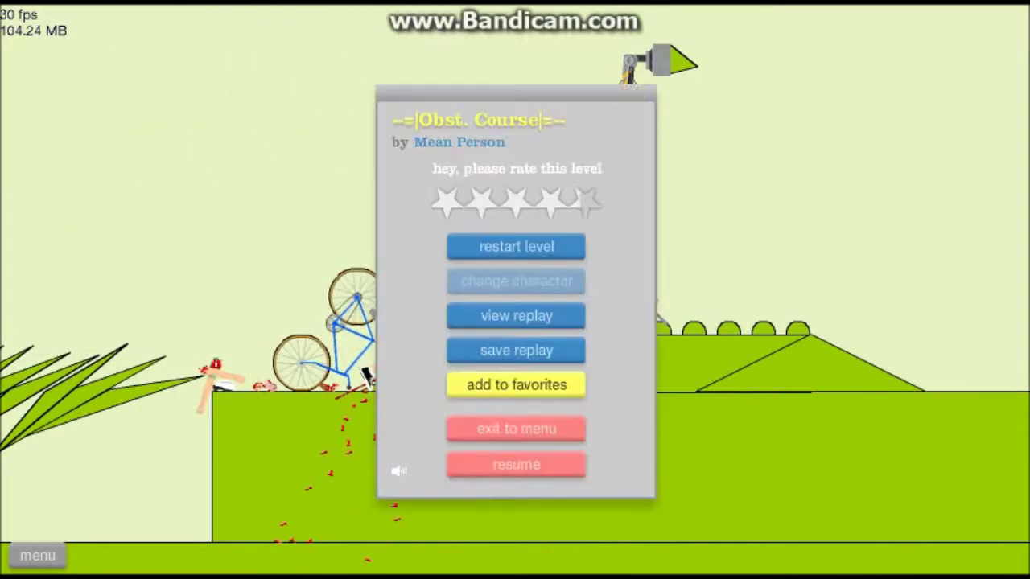
key(Return)
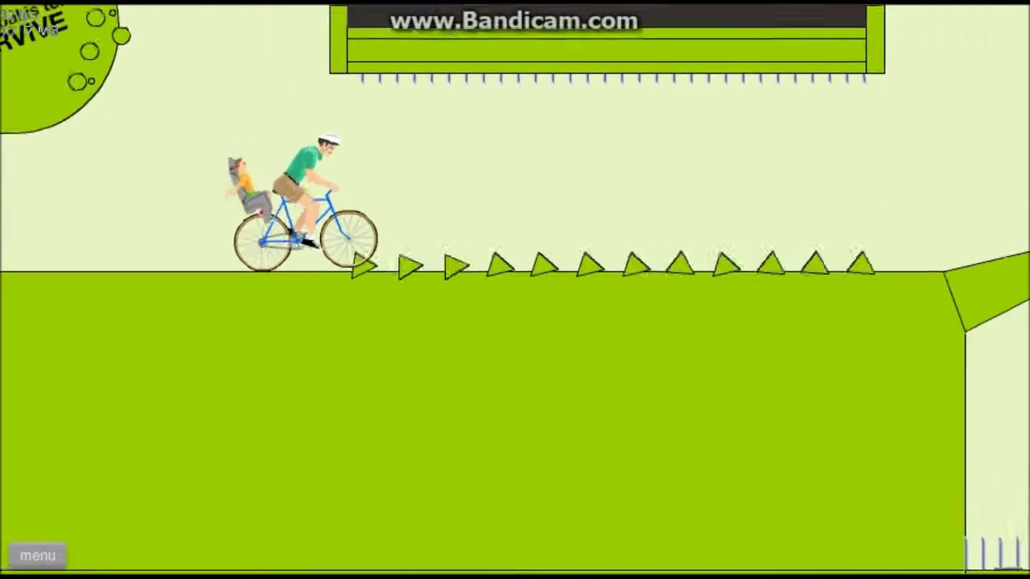
key(Up)
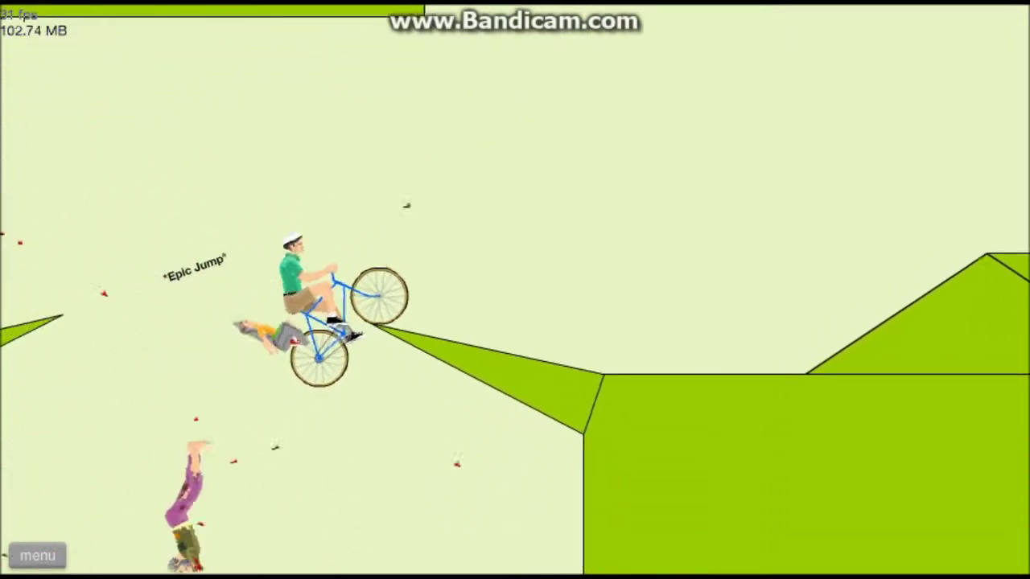
key(Right)
key(Left)
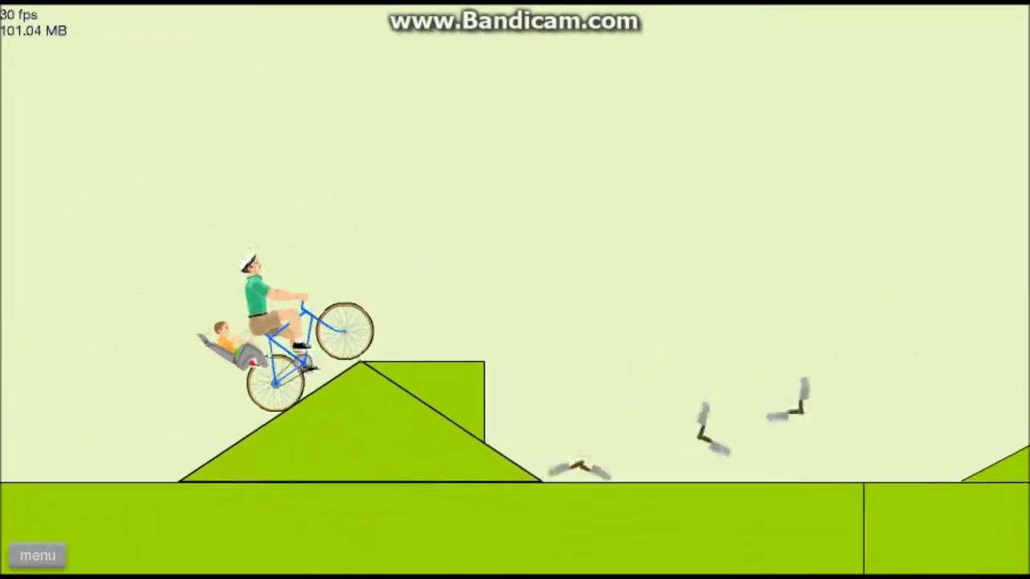
key(Up)
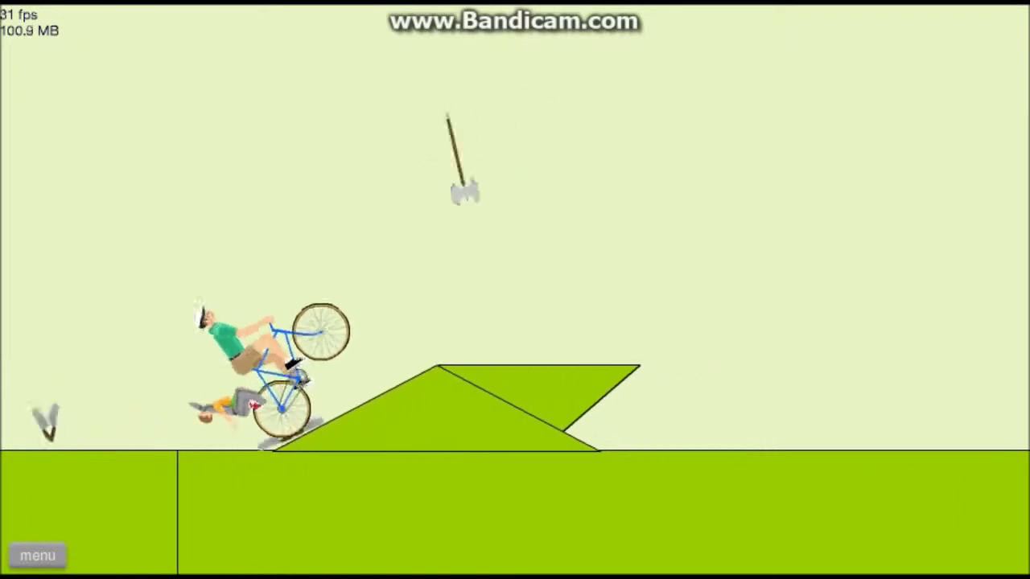
key(Up)
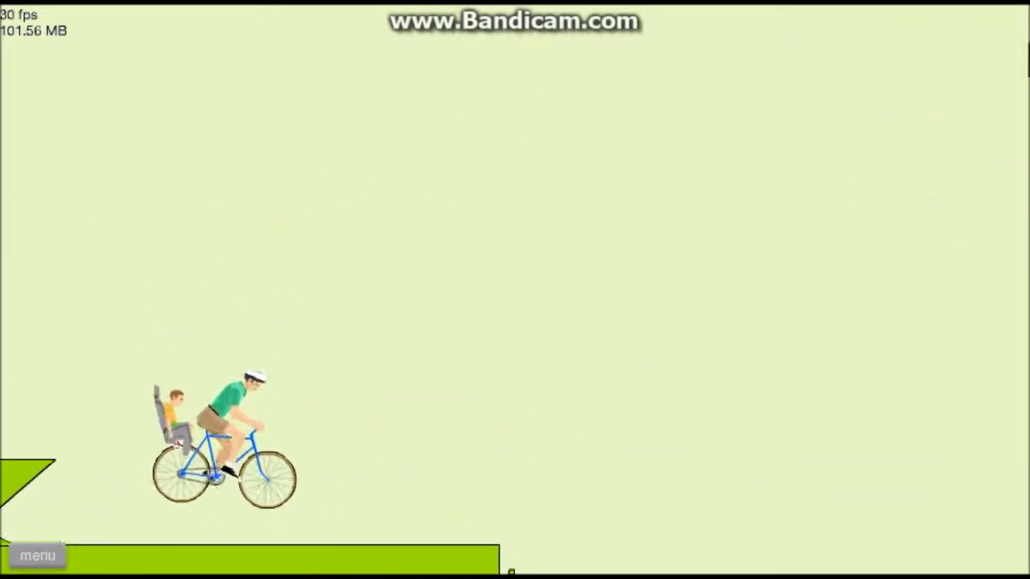
key(Up)
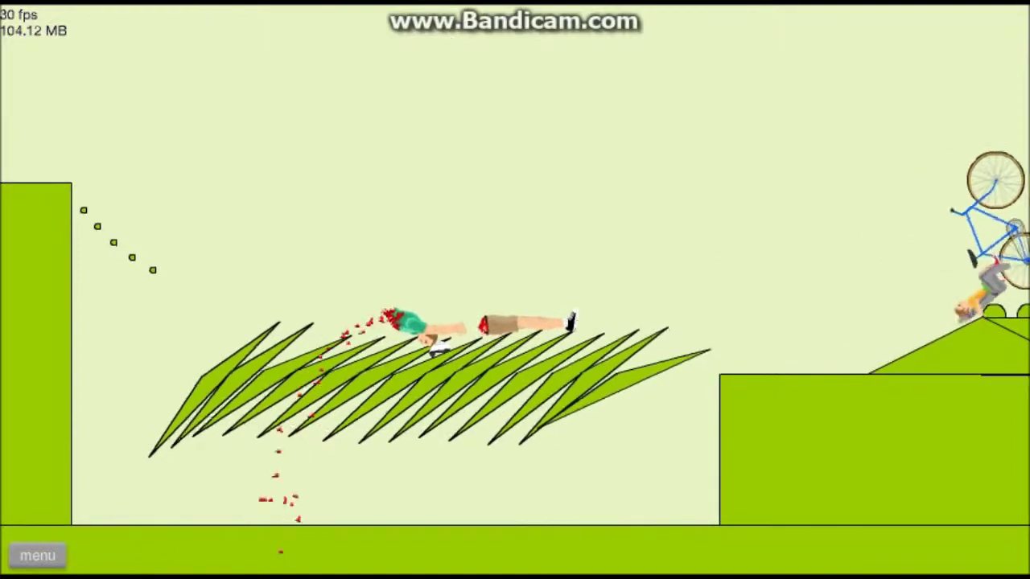
Restart the level and ride past the hanging figure, ramp and spike pit
key(Escape)
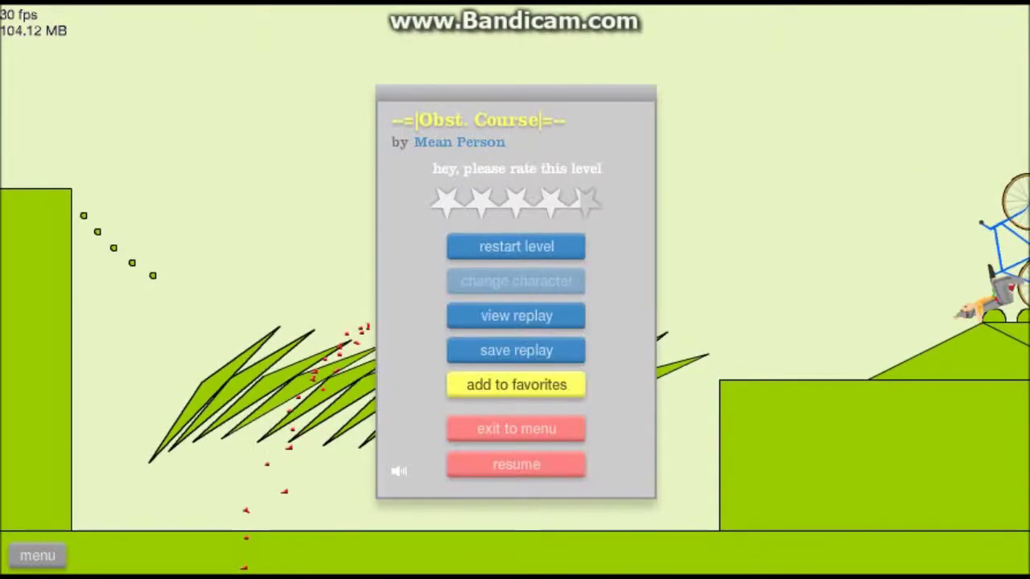
key(Return)
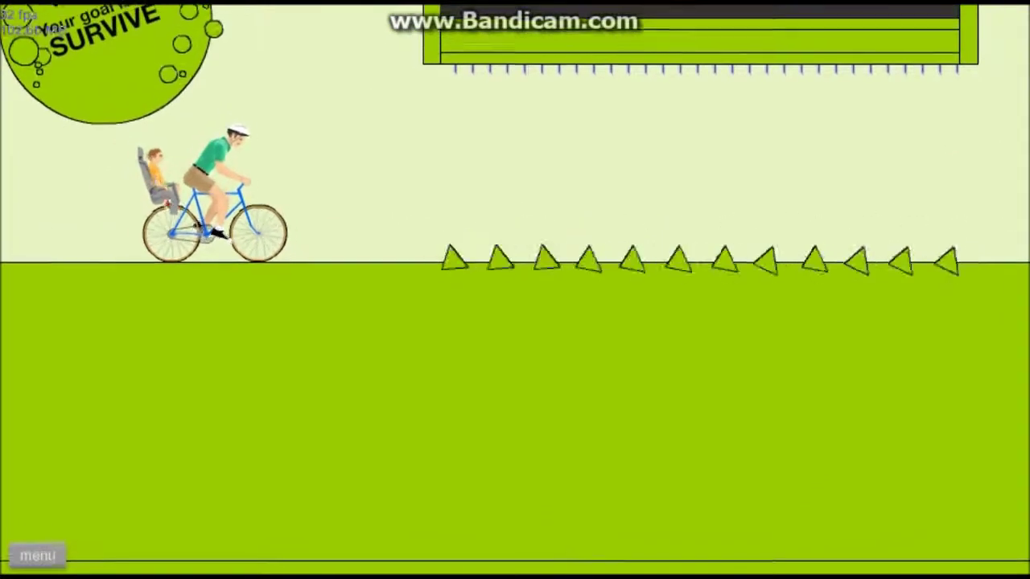
key(Up)
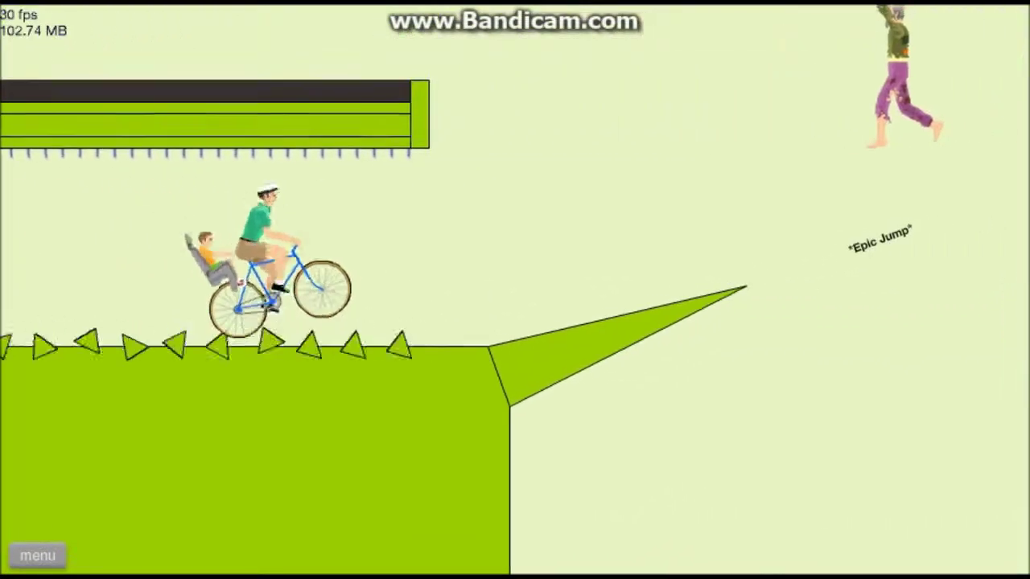
key(Up)
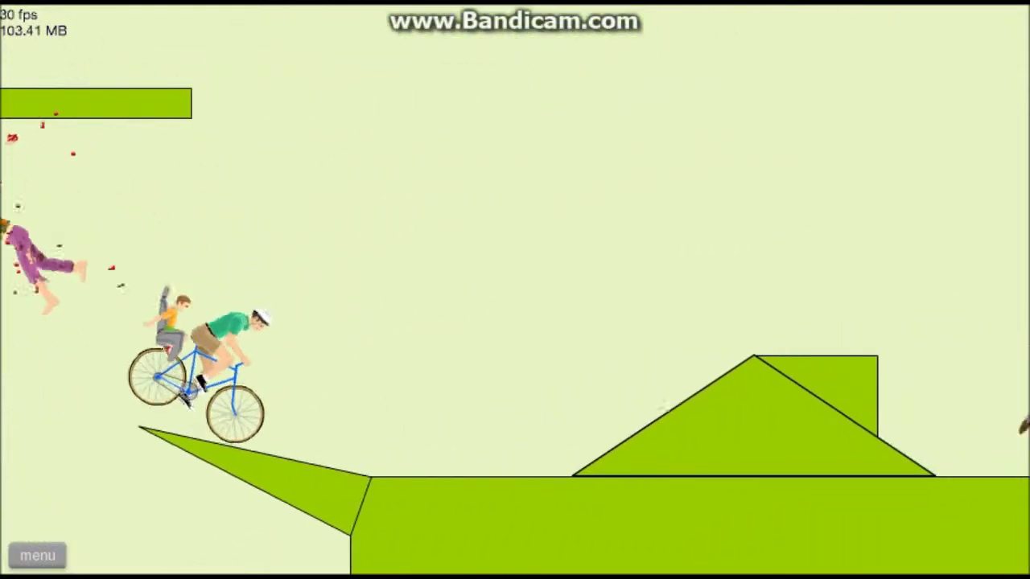
key(Up)
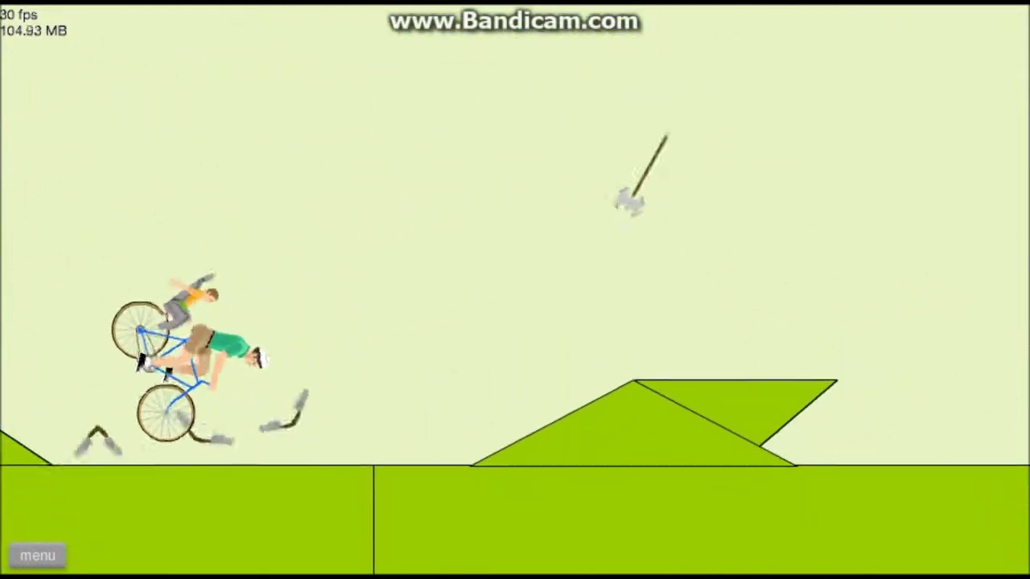
key(Up)
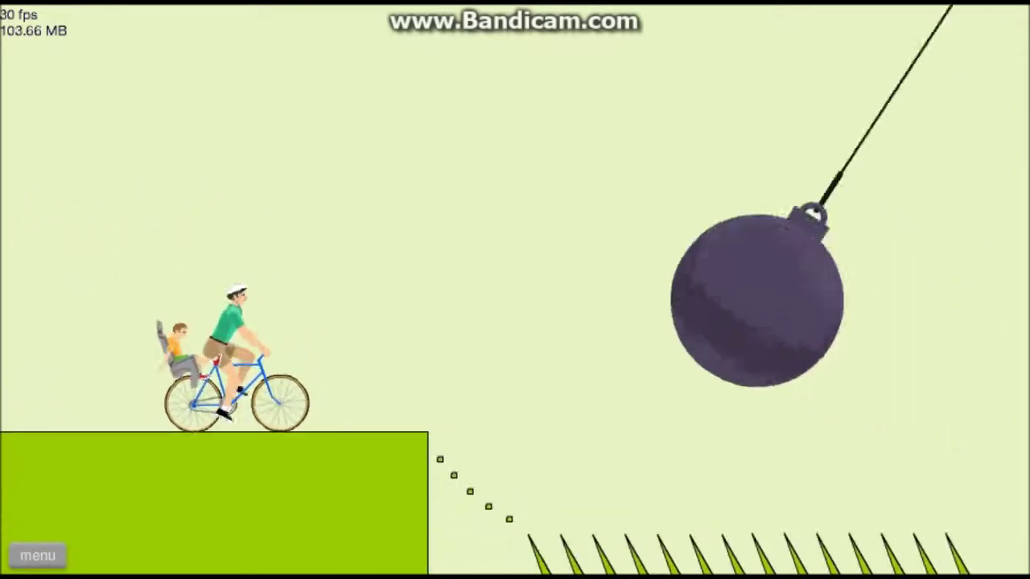
key(Up)
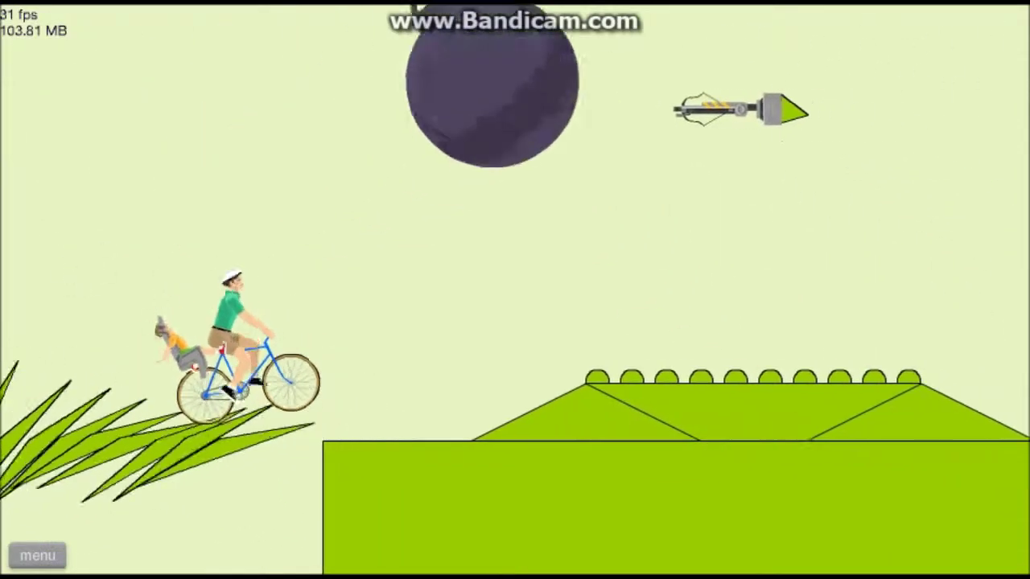
key(Up)
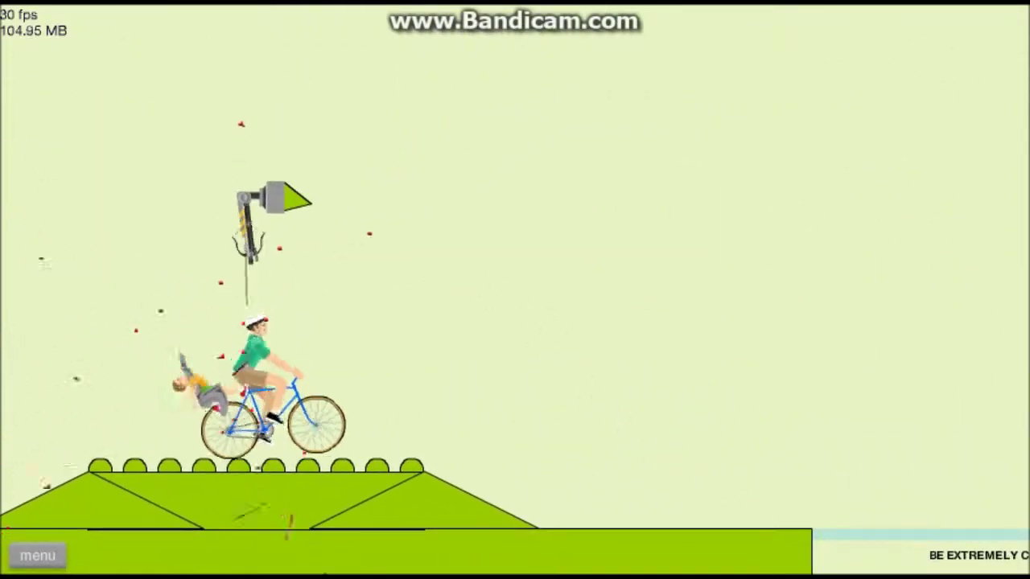
key(Up)
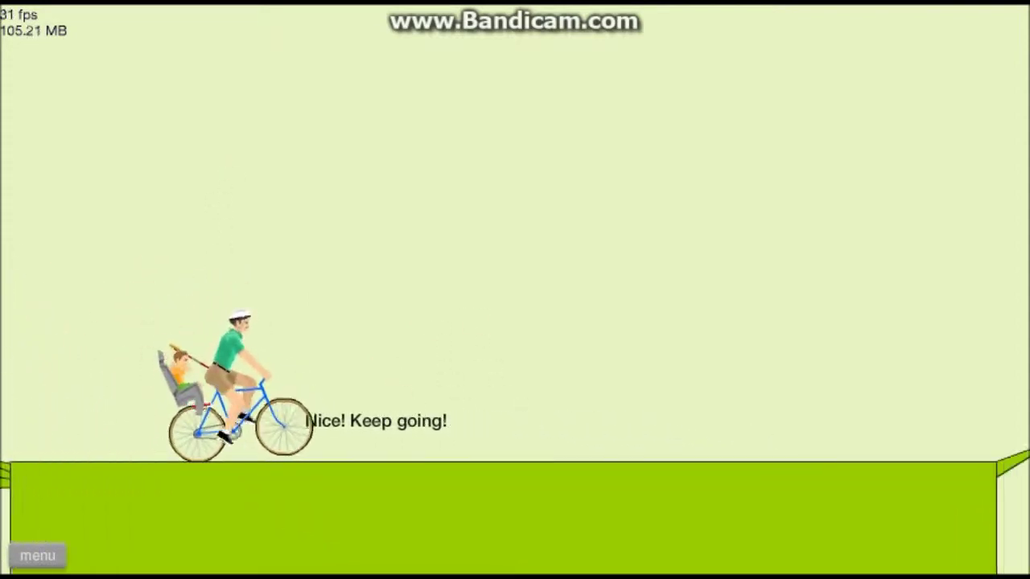
Ride across the spiked platforms, righting the bike, until crashing, then pause
key(Up)
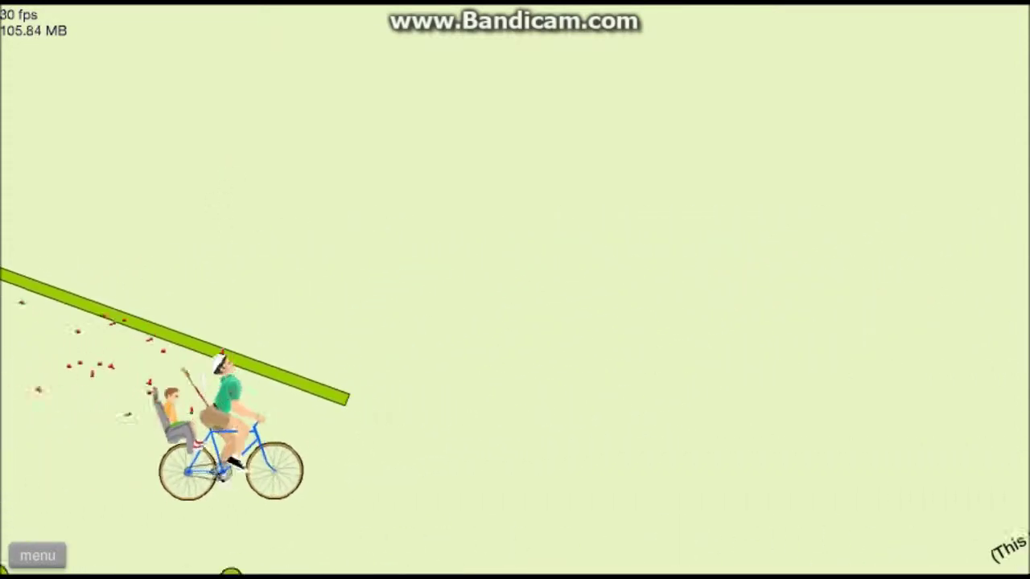
key(Up)
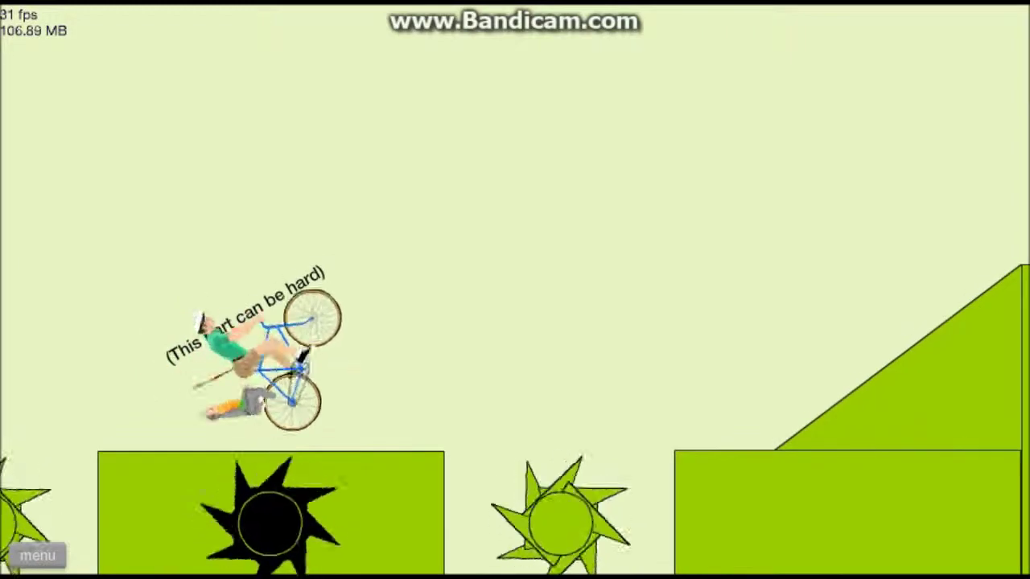
key(Up)
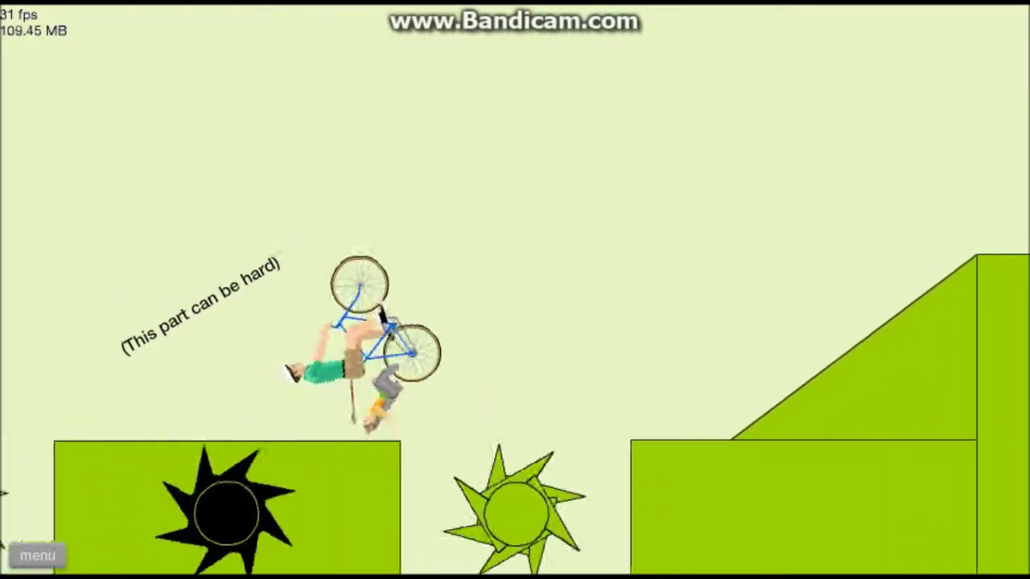
key(Down)
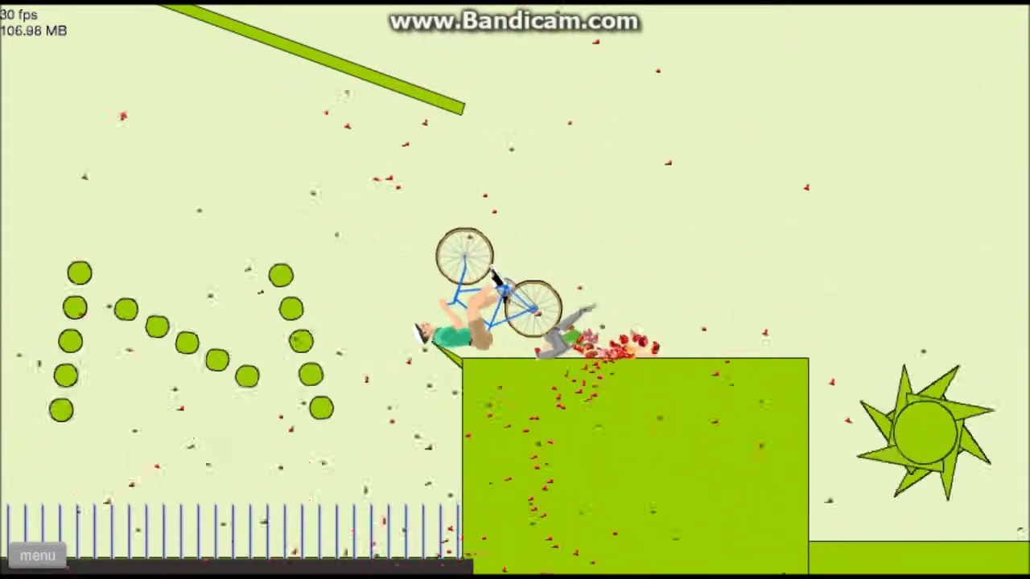
key(Right)
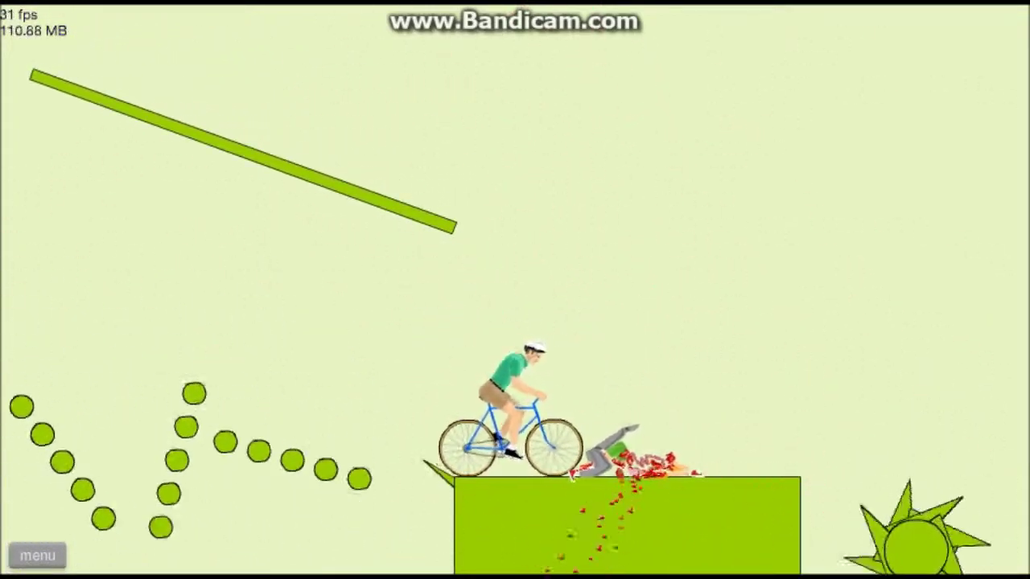
key(Up)
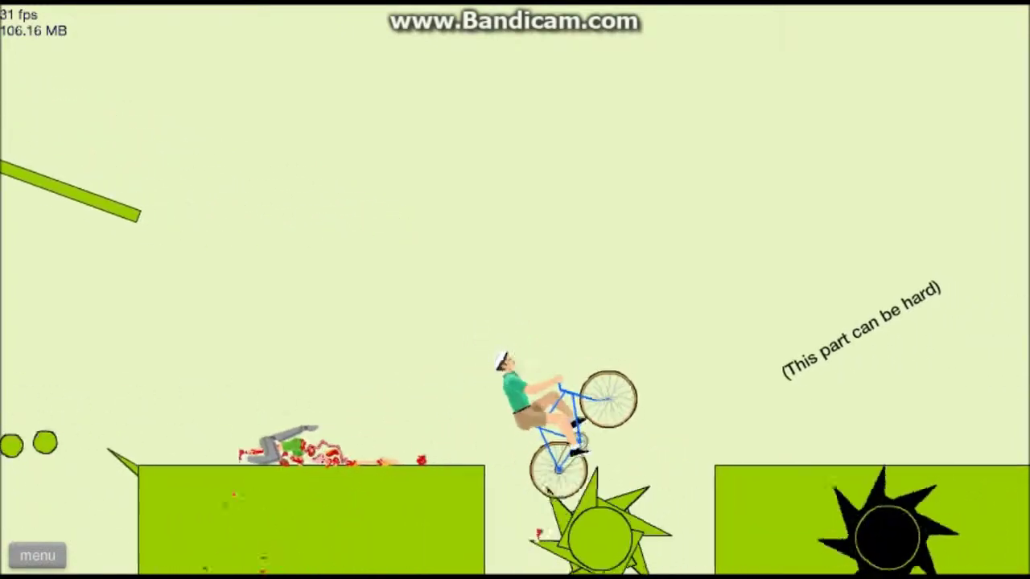
key(Up)
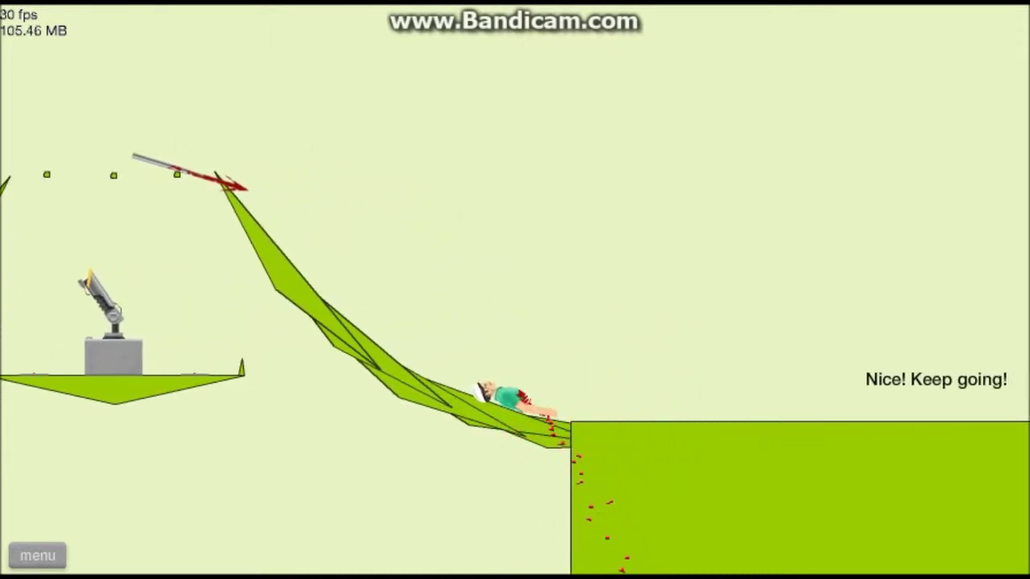
key(Escape)
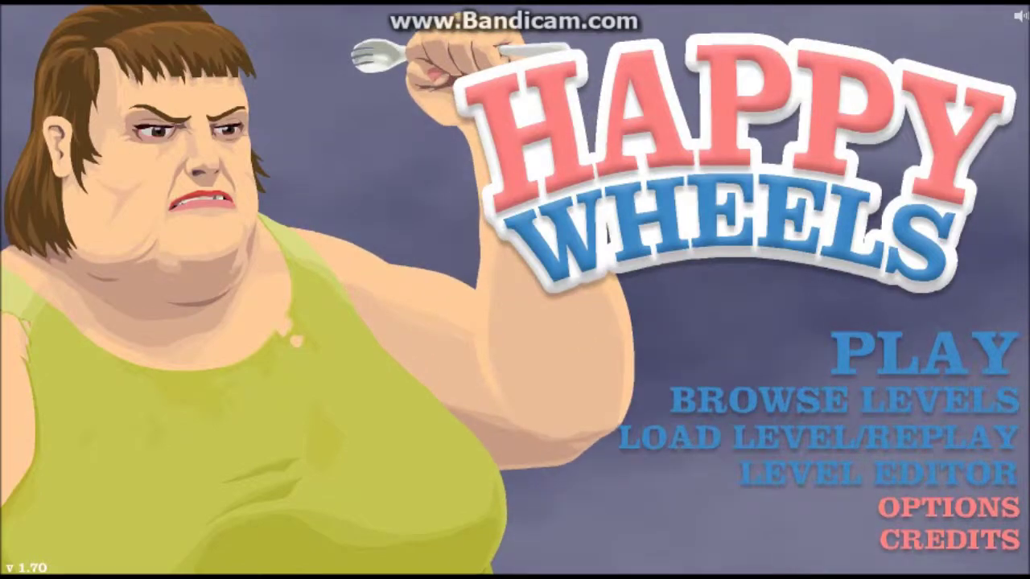
Return to the Featured Levels list, select INFILTRATION by IAMURHUSBAND, and launch it
click(845, 399)
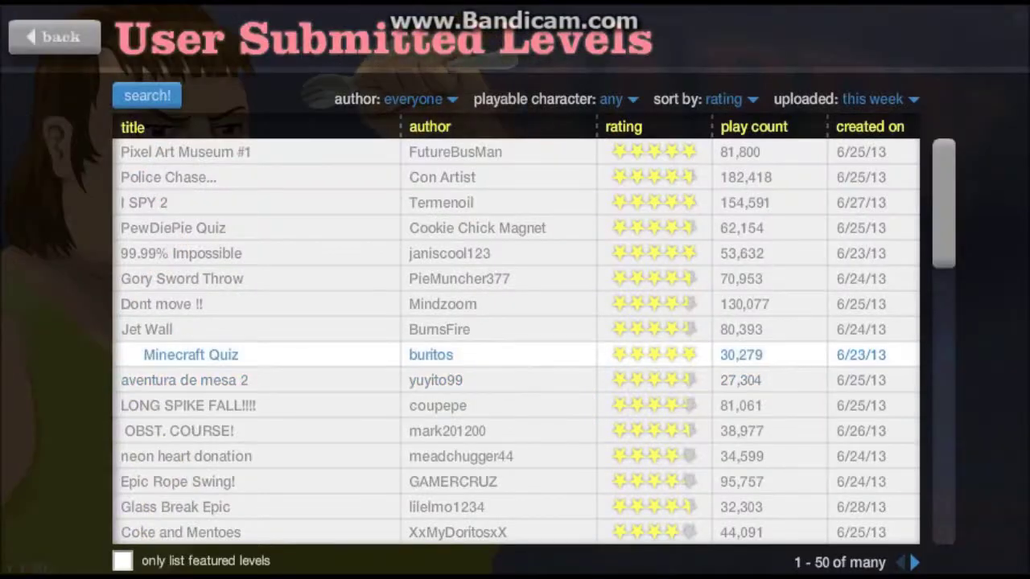
click(54, 36)
click(924, 351)
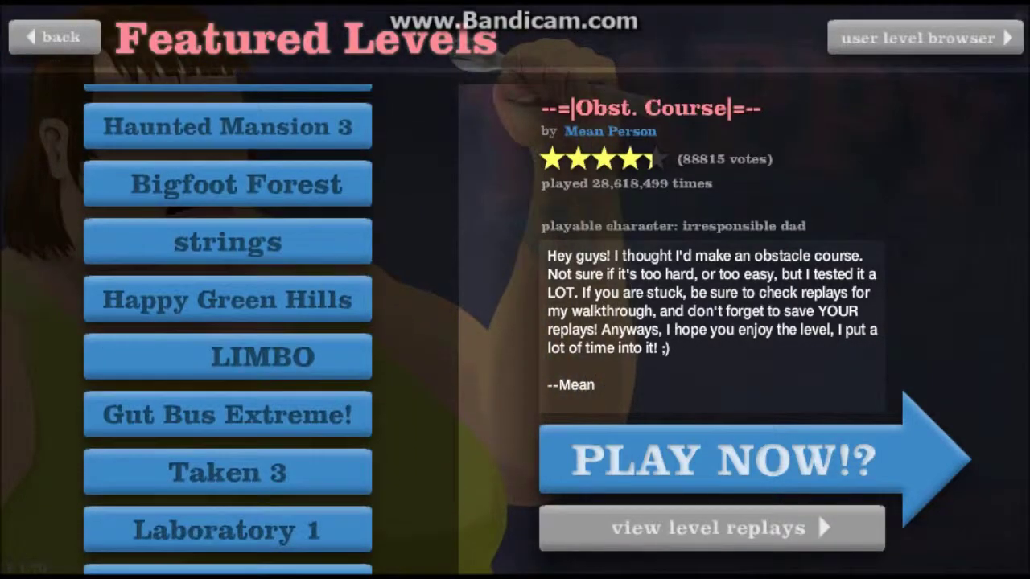
click(228, 433)
click(227, 515)
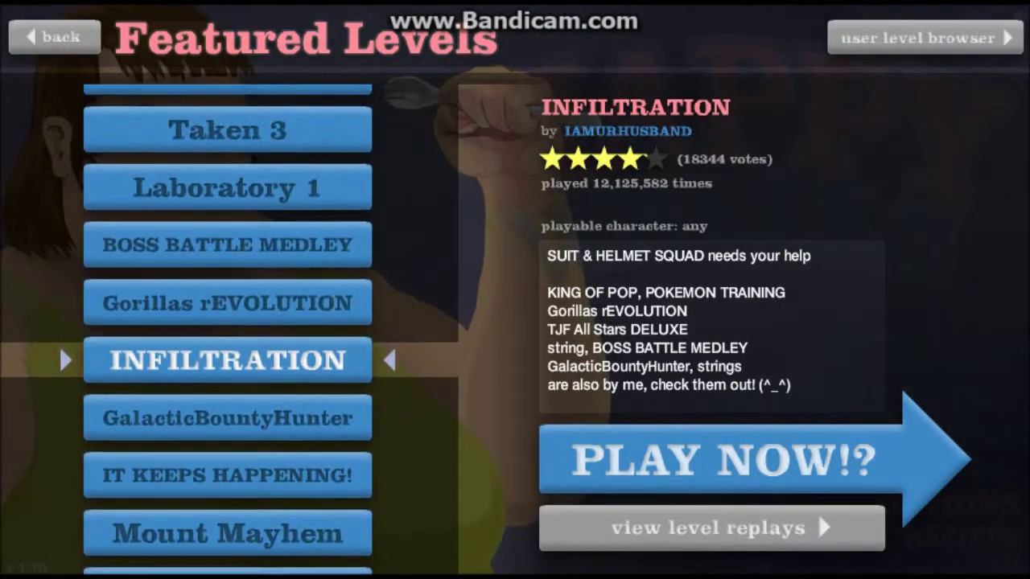
key(Return)
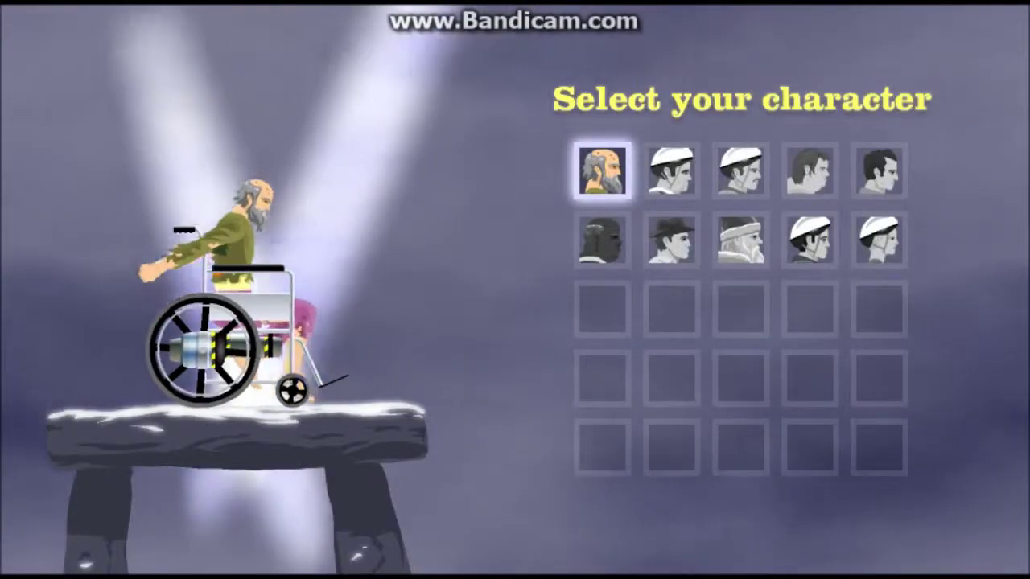
Preview the characters, pick the moped couple, and ride out of the truck
key(Down)
key(Right)
key(Right)
key(Right)
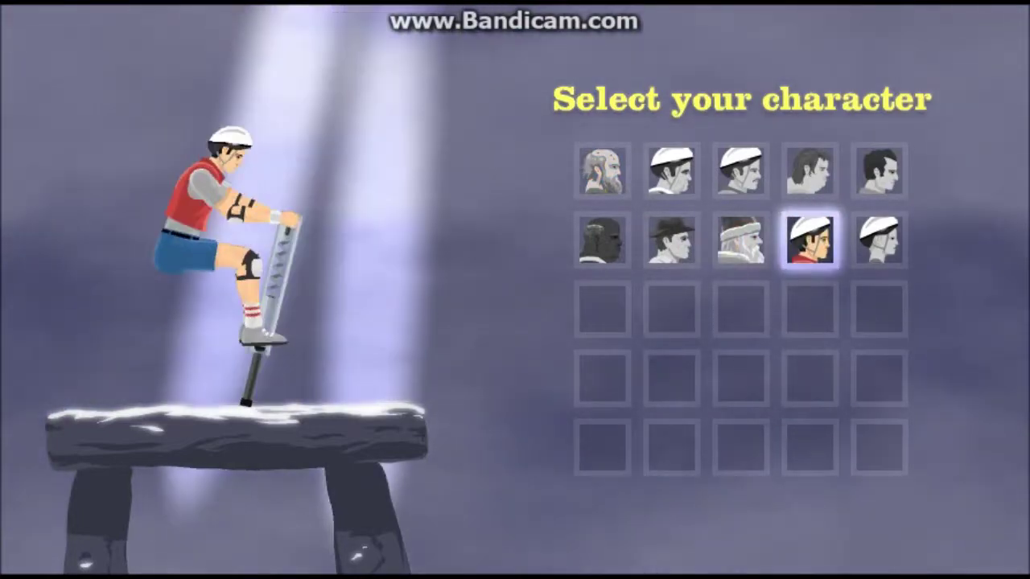
key(Left)
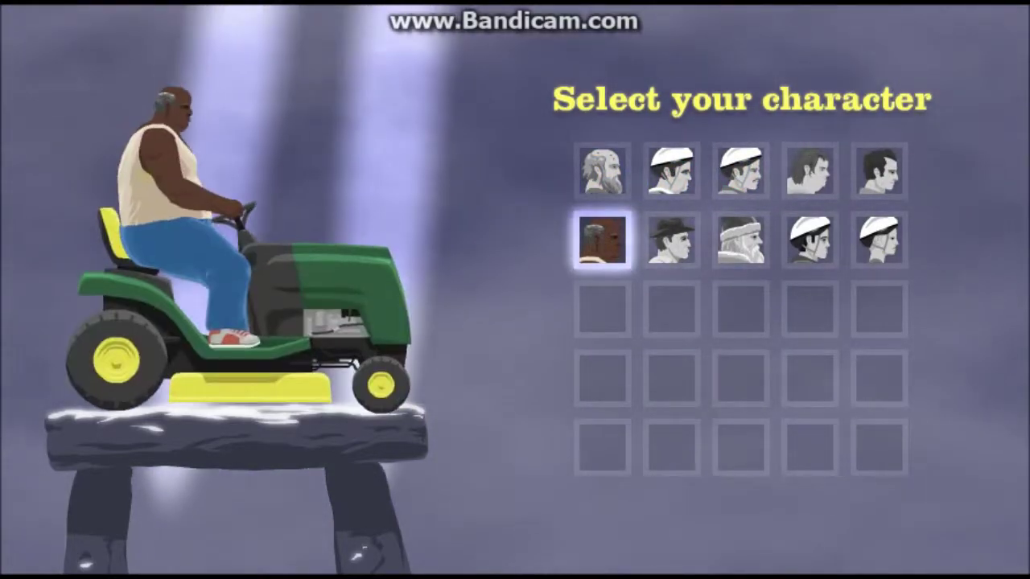
key(Right)
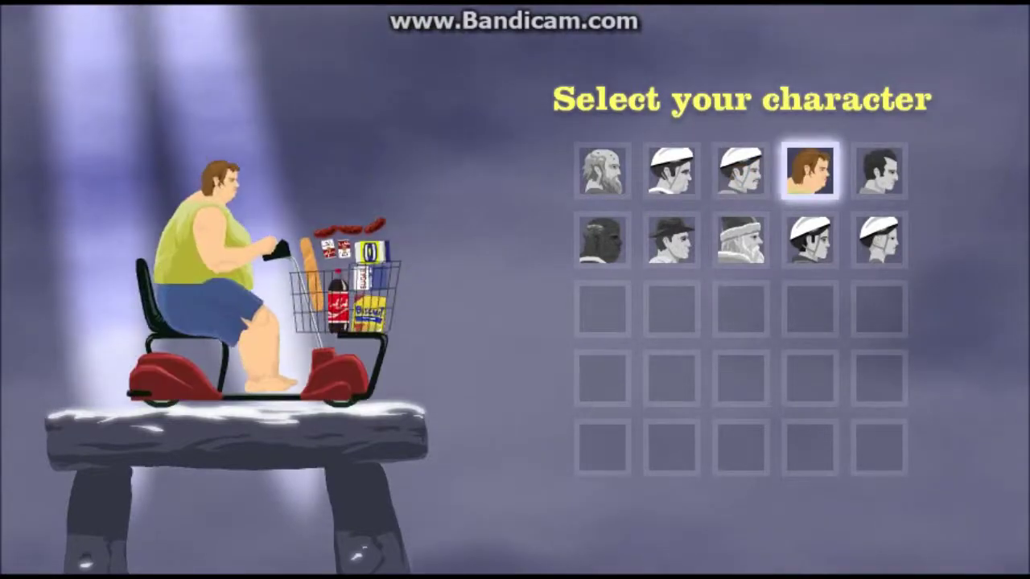
key(Right)
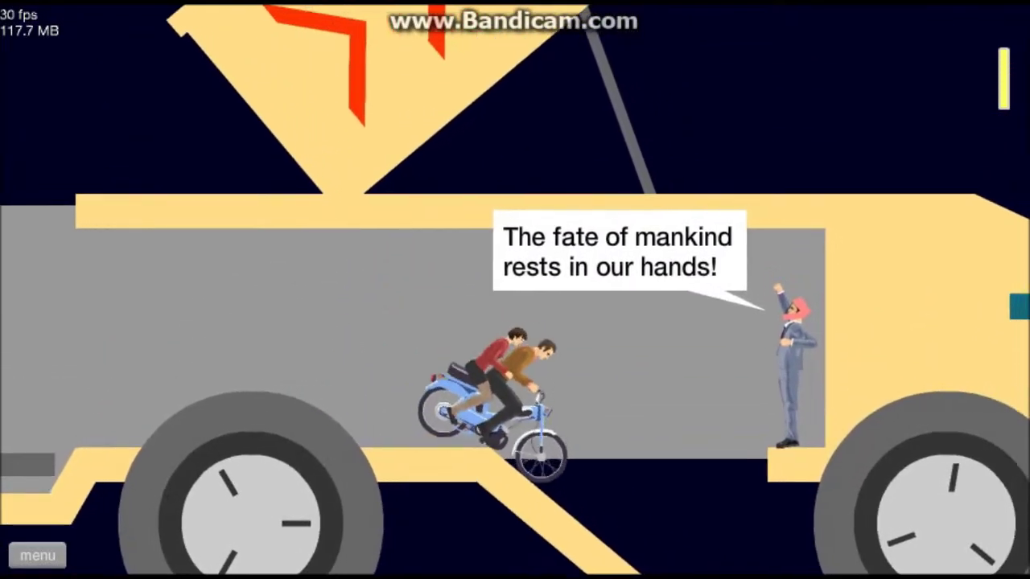
Ride right past the bazooka man, into the grey building and onto the descending platform
key(Up)
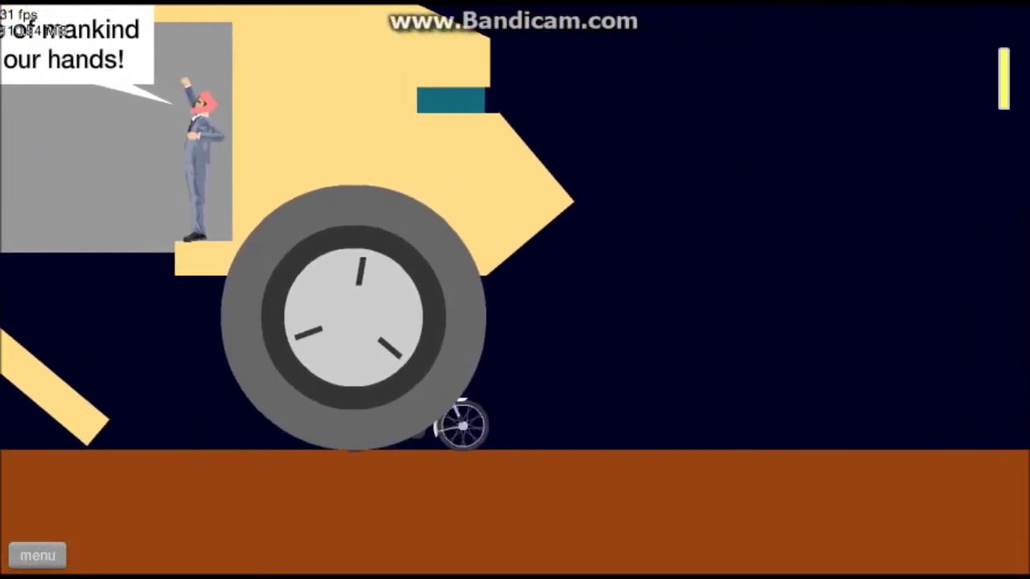
key(Up)
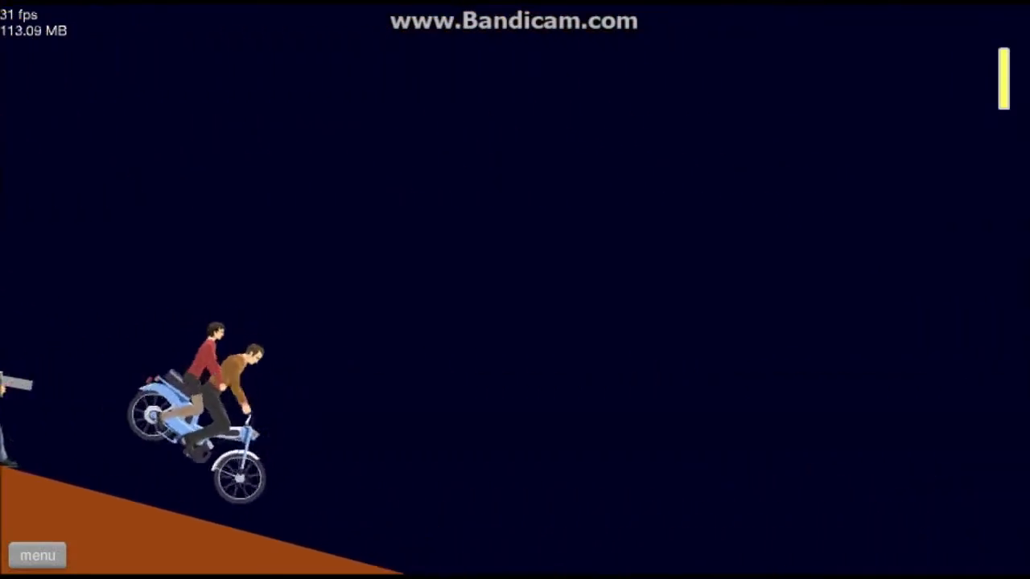
key(Up)
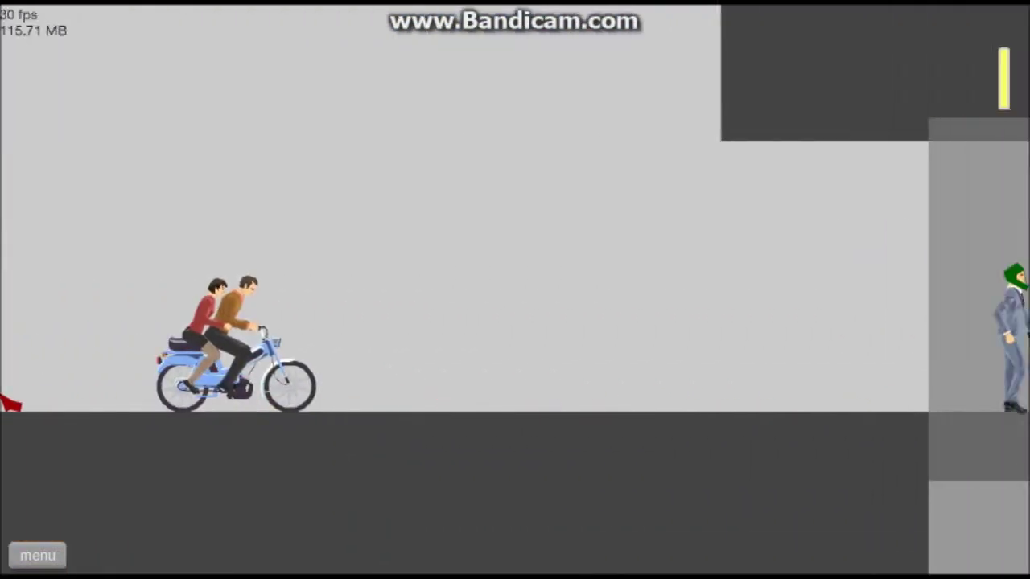
key(Up)
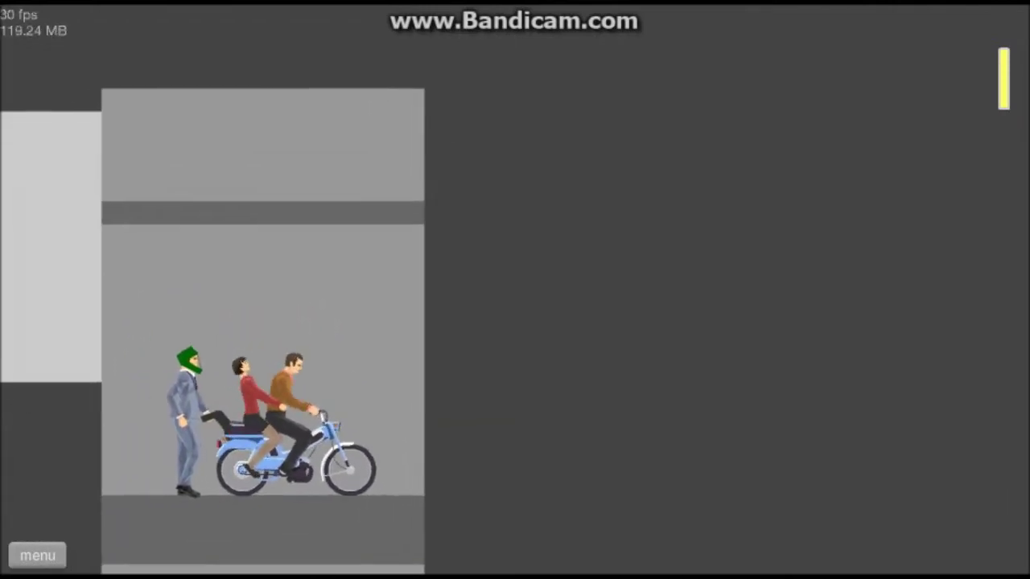
key(Up)
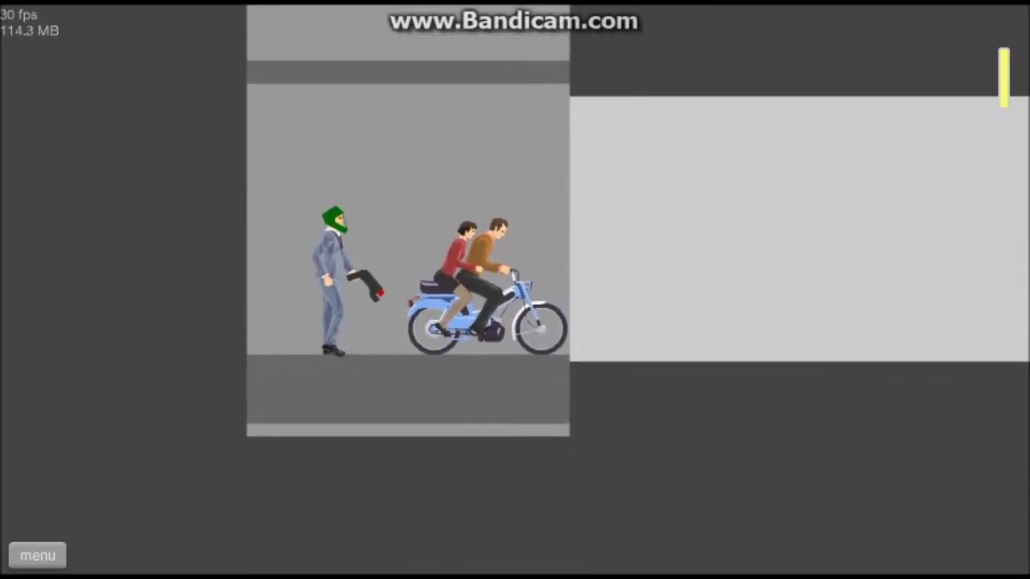
Ride the corridor past signs 01 and 02, back into the pit, then onto flat ground
key(Up)
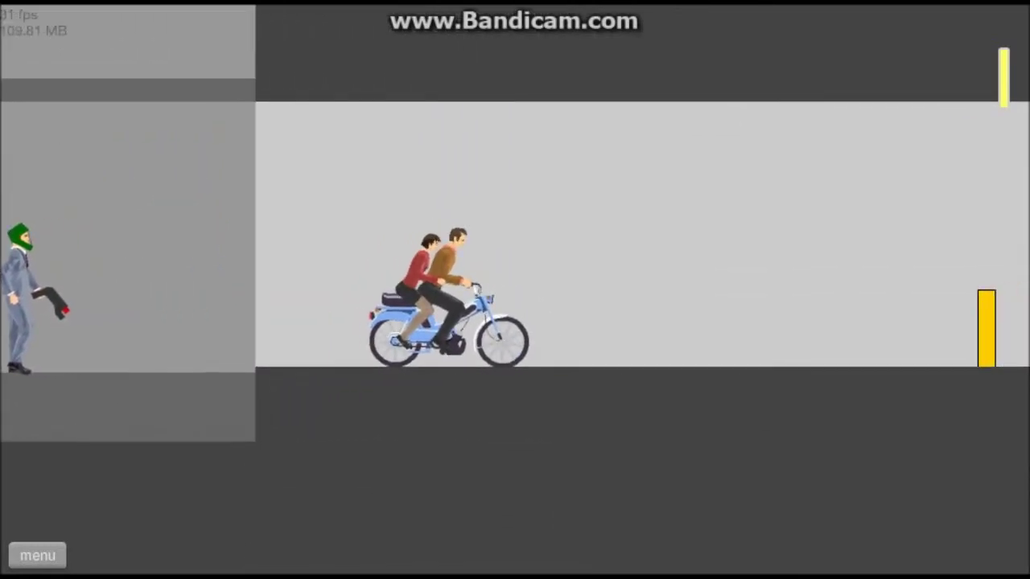
key(Up)
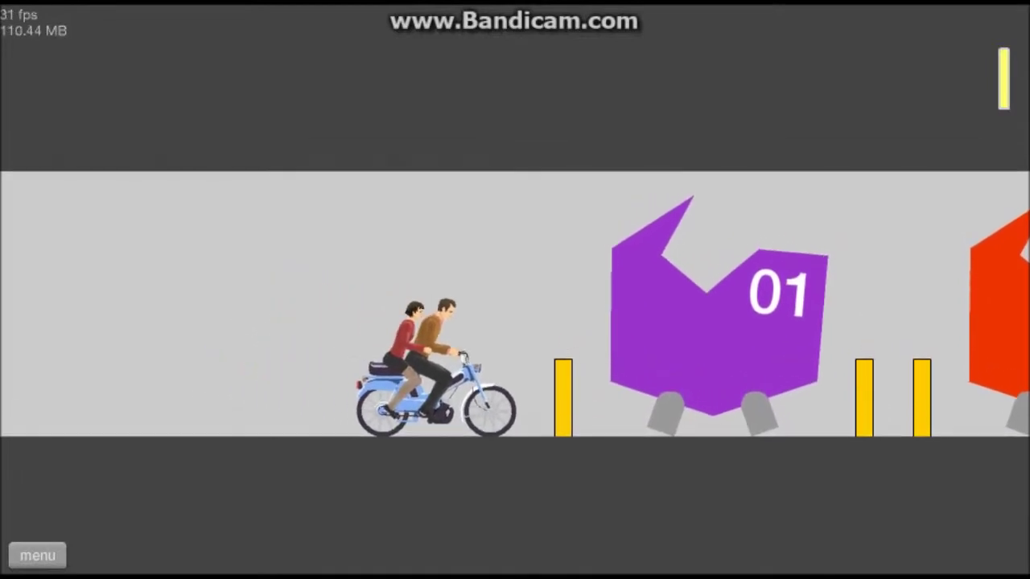
key(Up)
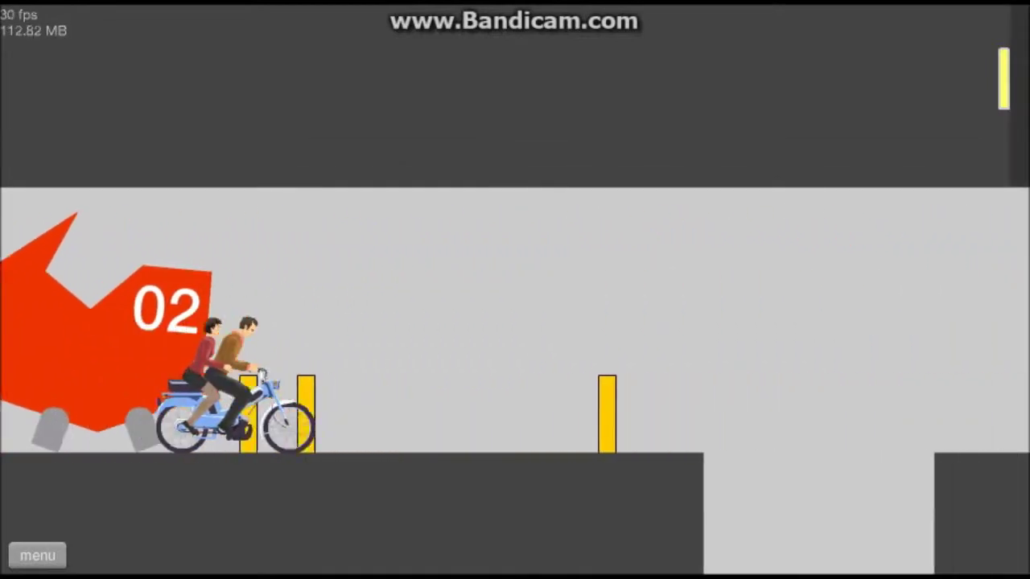
key(Up)
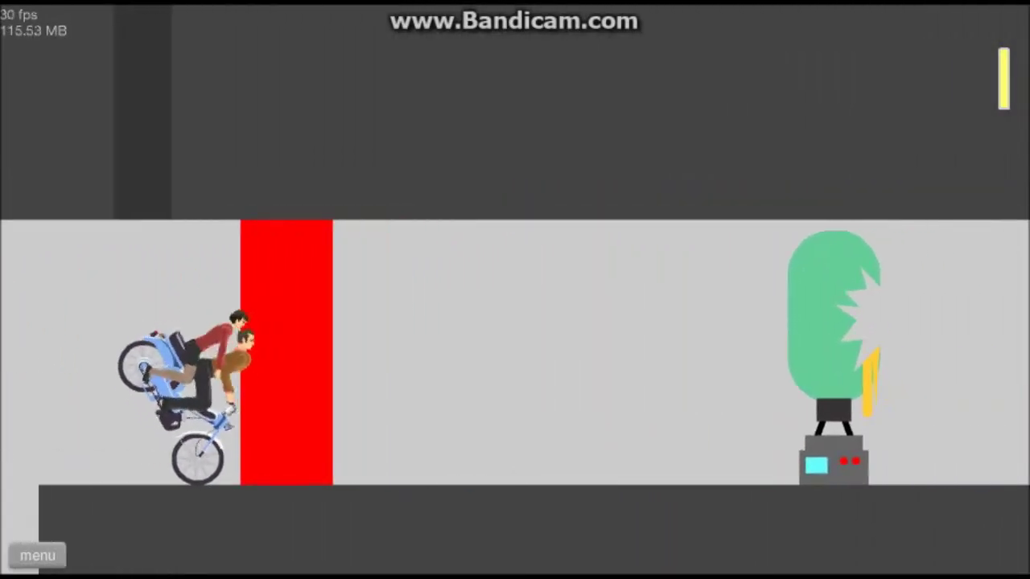
key(Down)
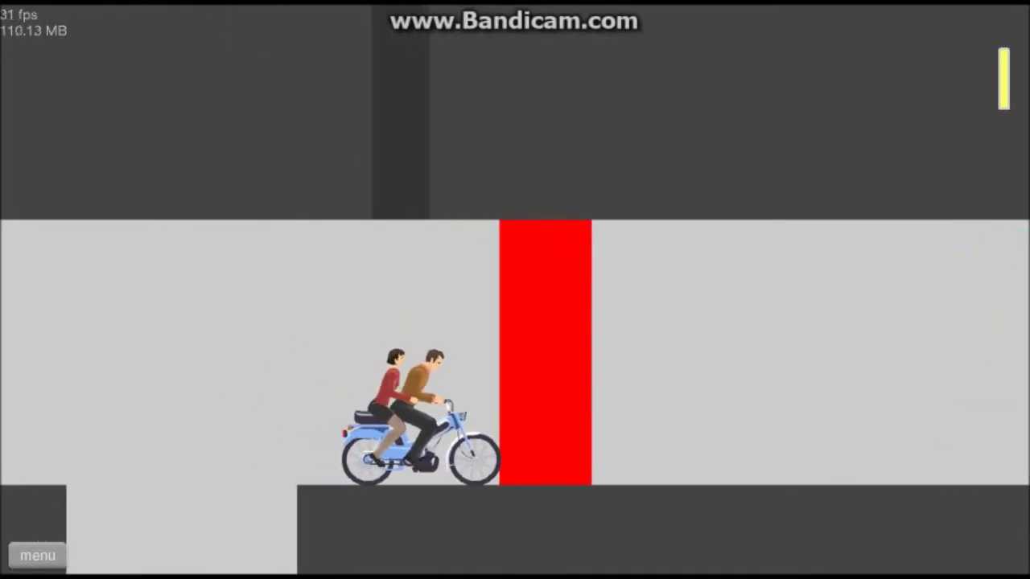
key(Down)
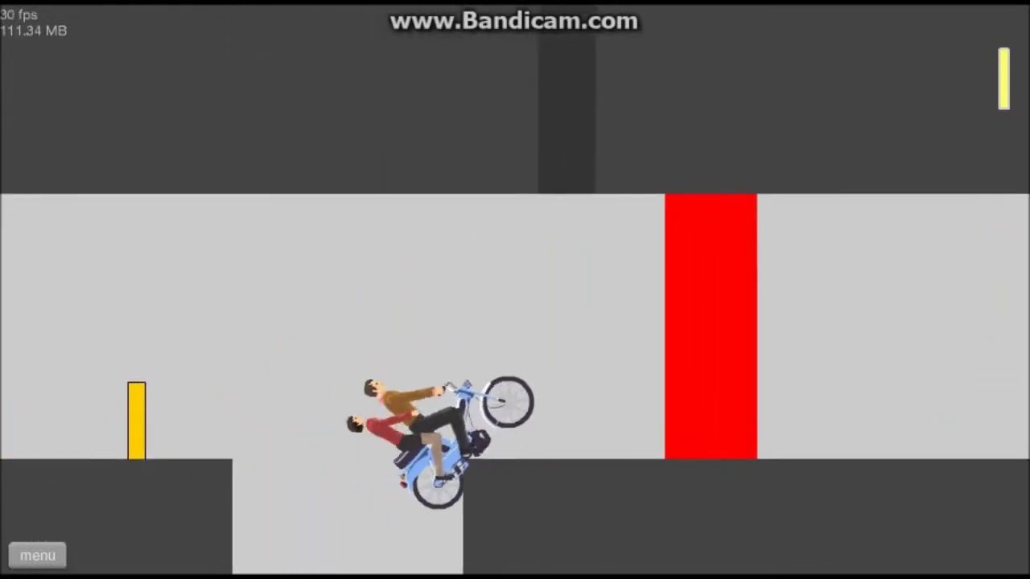
key(Up)
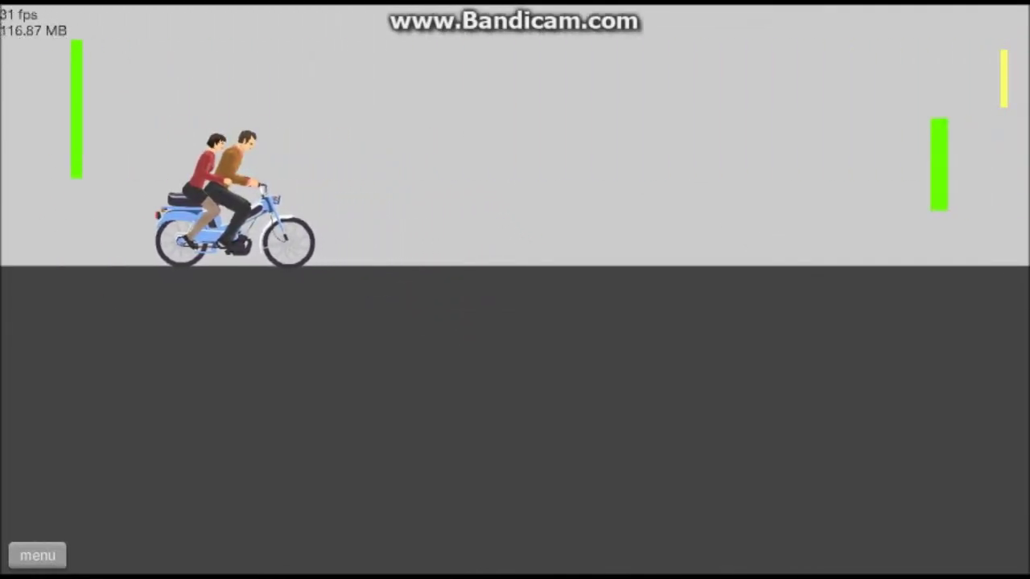
Wheelie across the flat ground, down the slope past the rocket machine and off the ledge
key(Left)
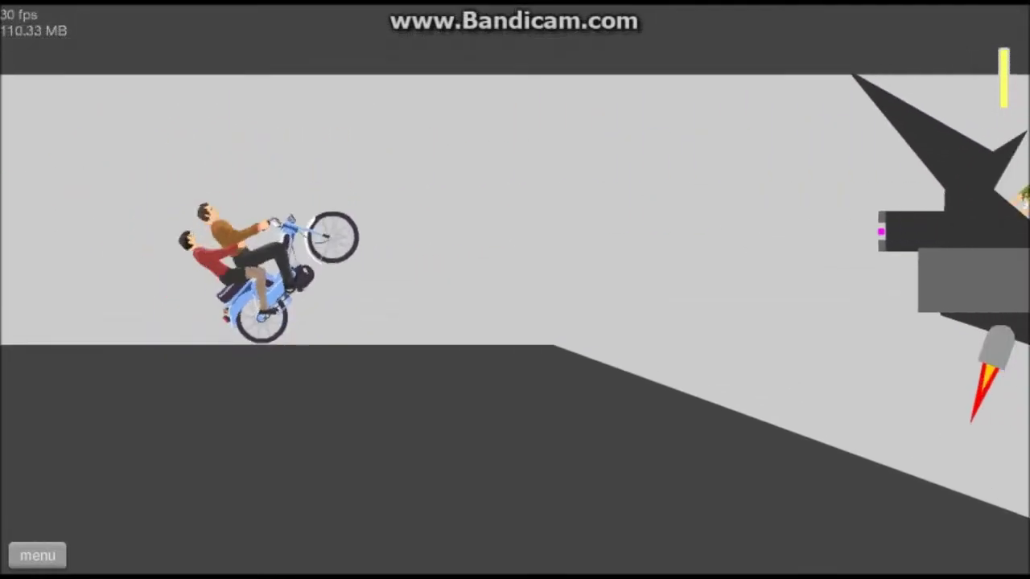
key(Right)
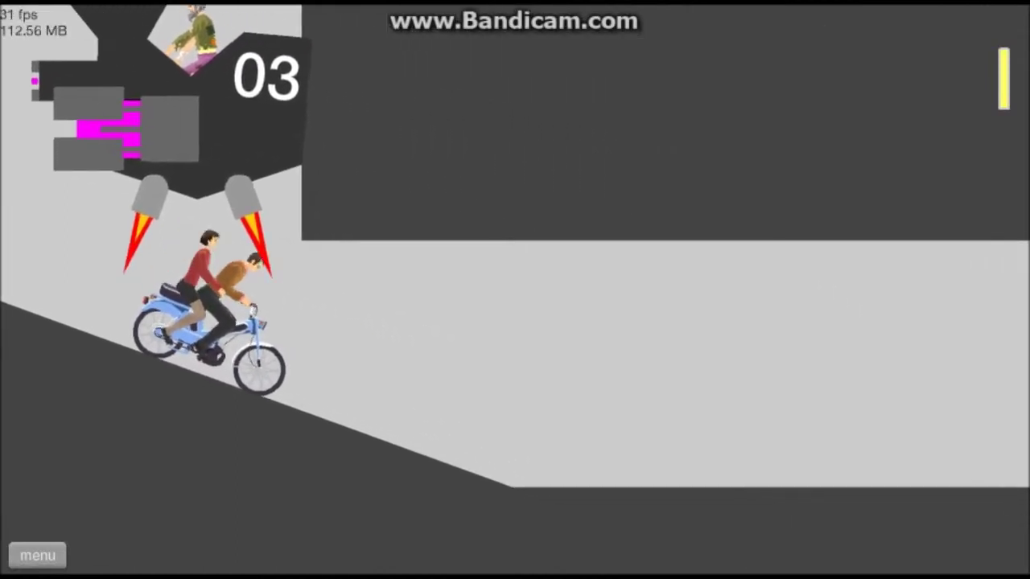
key(Up)
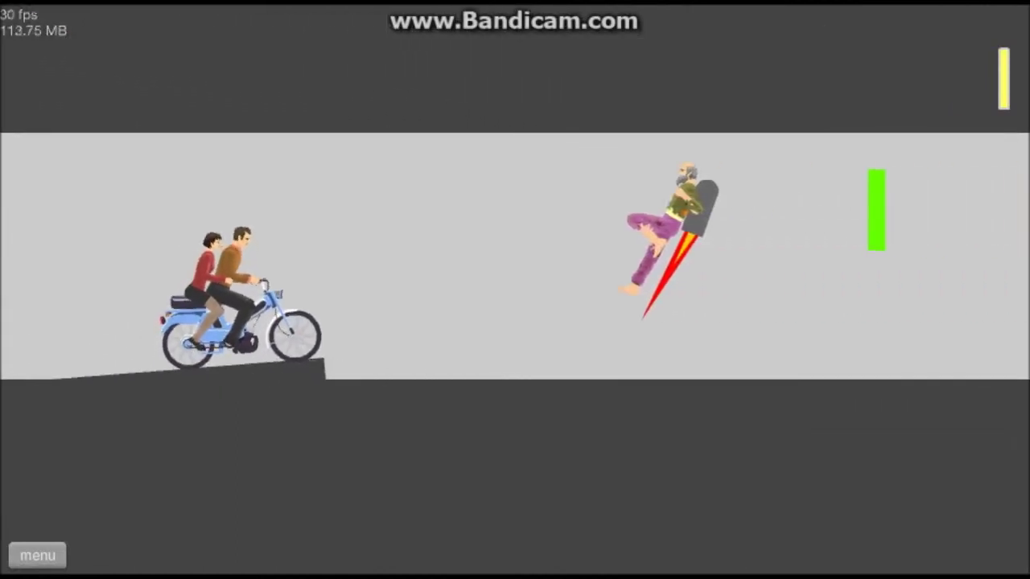
key(Up)
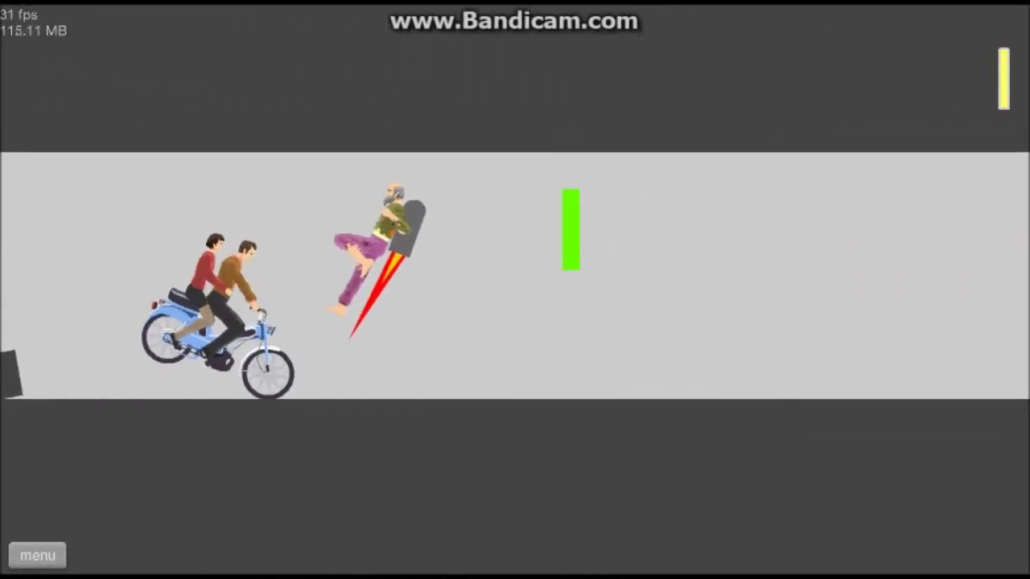
key(Up)
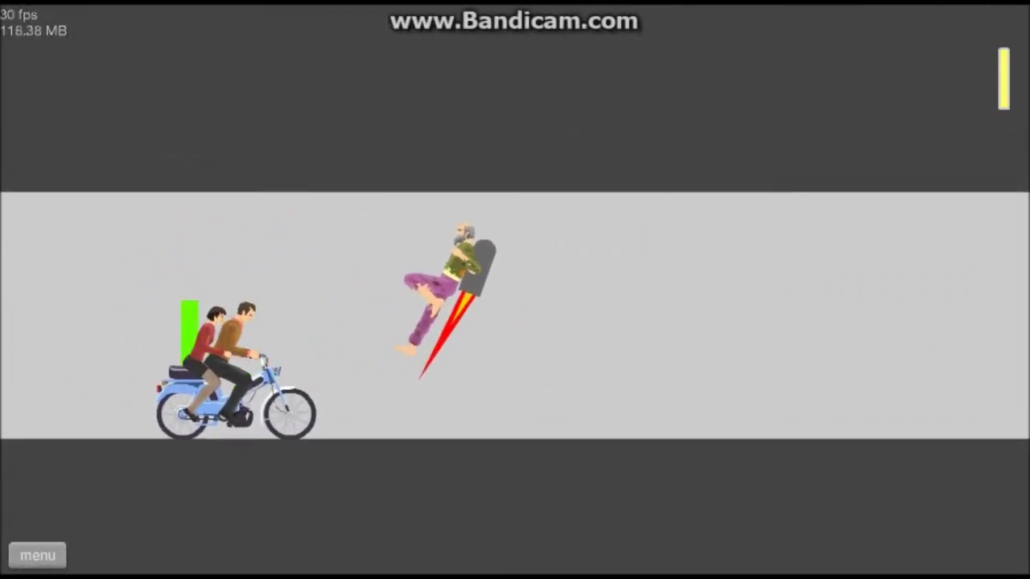
key(Up)
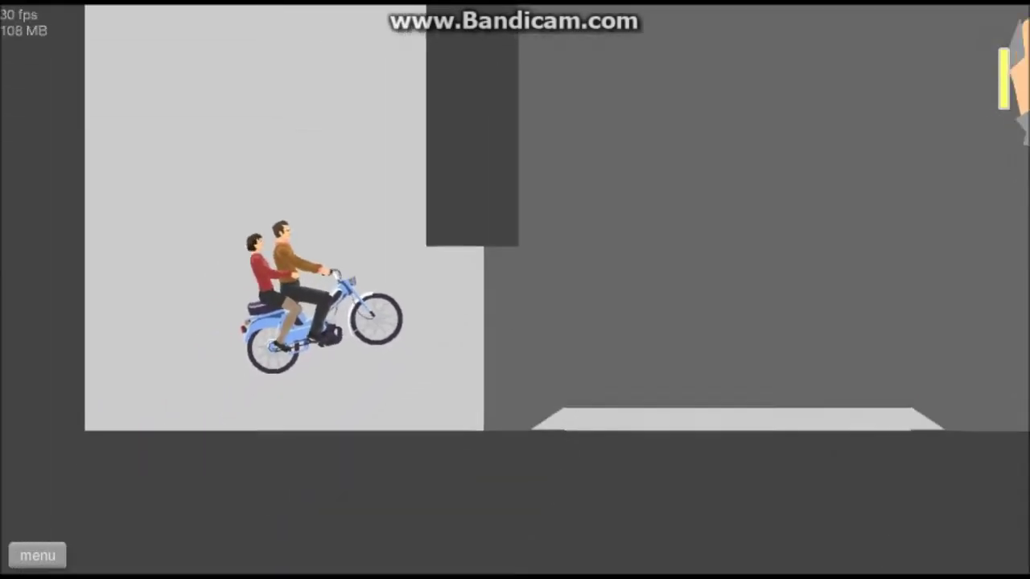
Ride along the shaft floor and up the ramp onto the spiked platform by the boss room
key(Up)
key(Up)
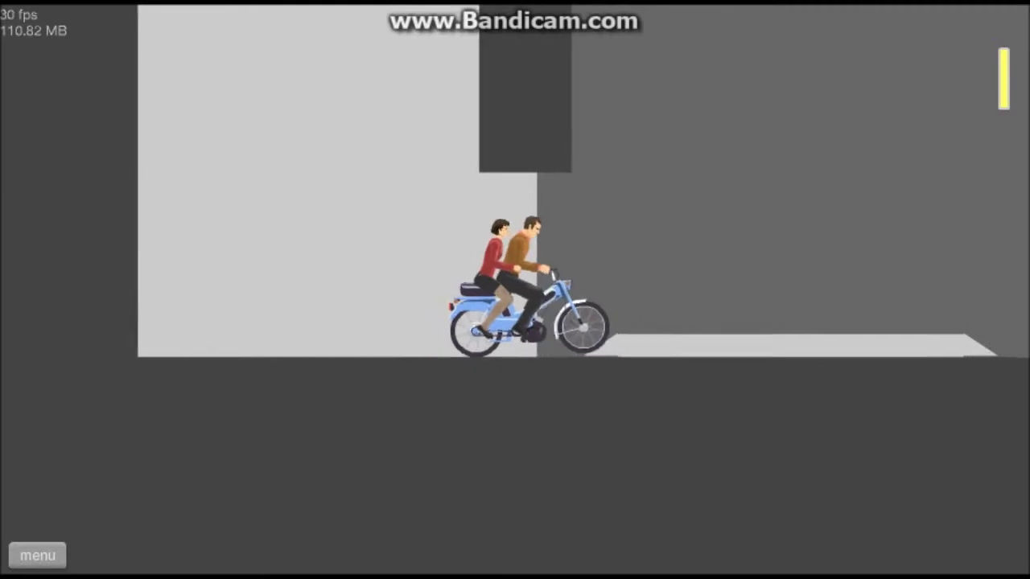
key(Up)
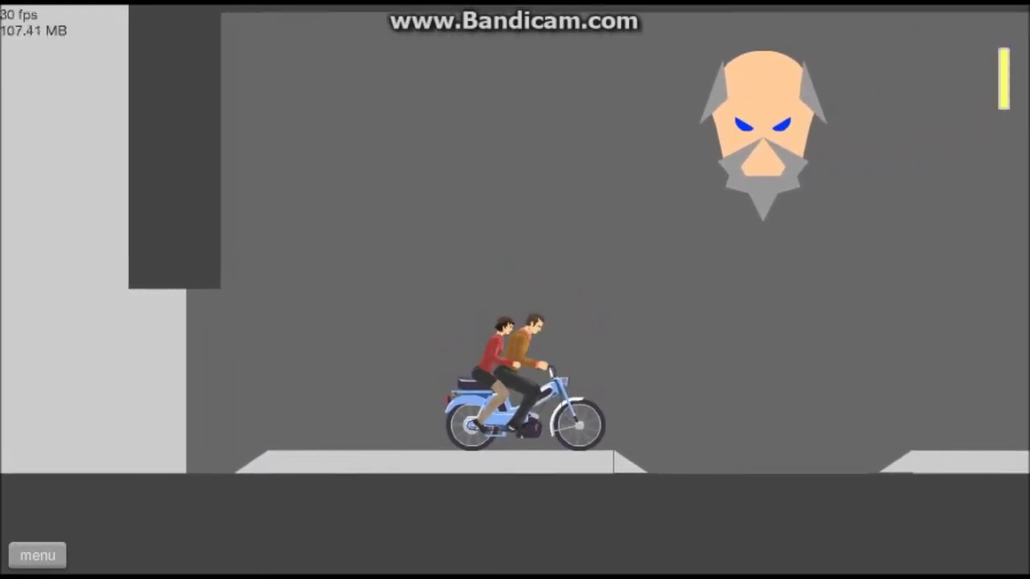
key(Up)
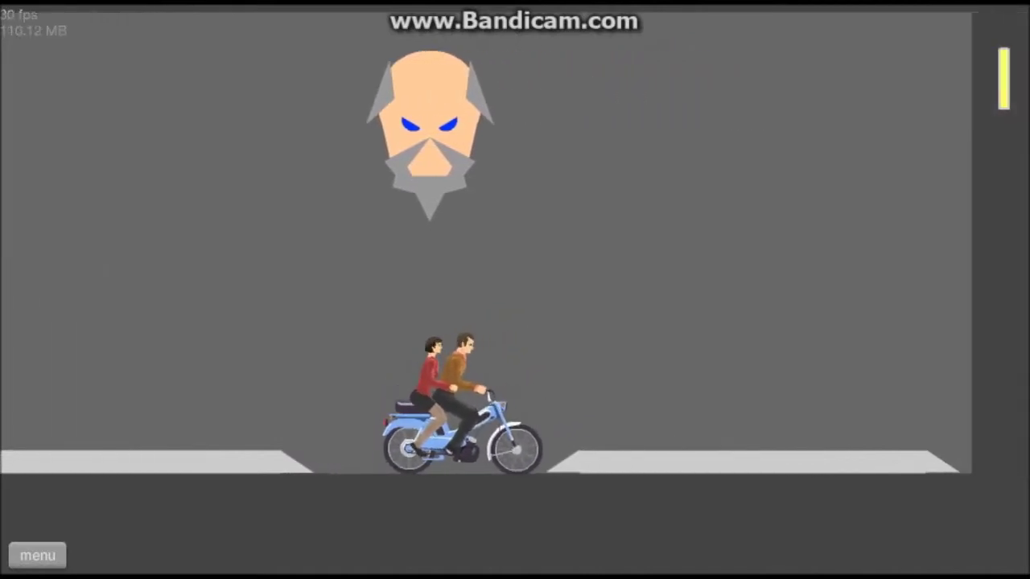
key(Up)
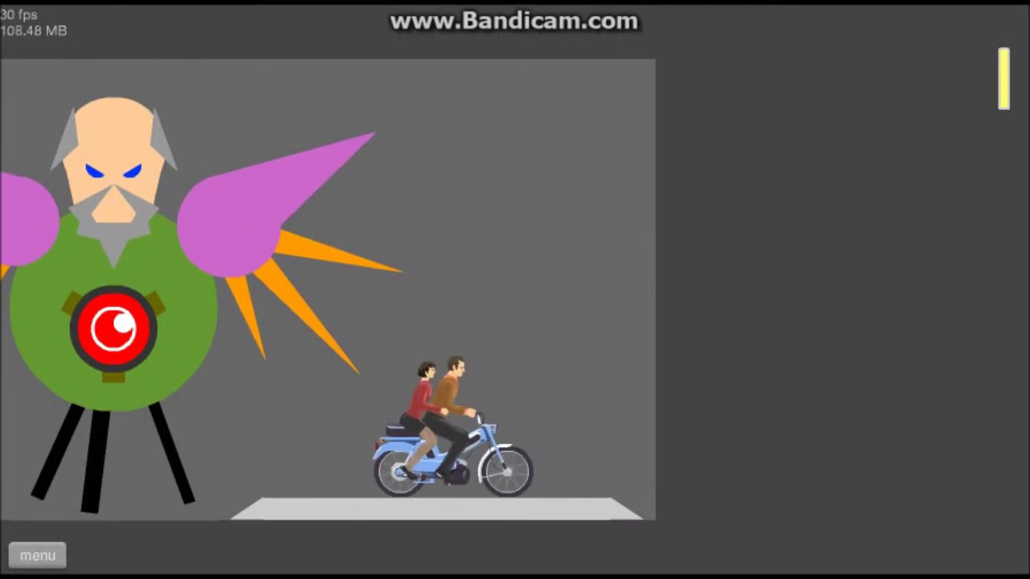
Back the moped off the spiked platform onto the floor beside the bearded boss robot
key(Down)
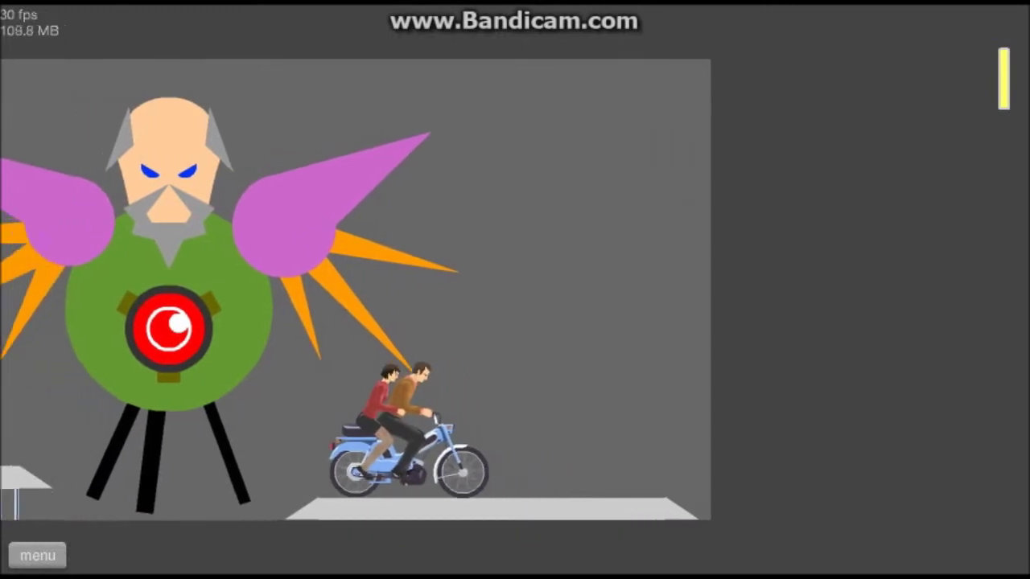